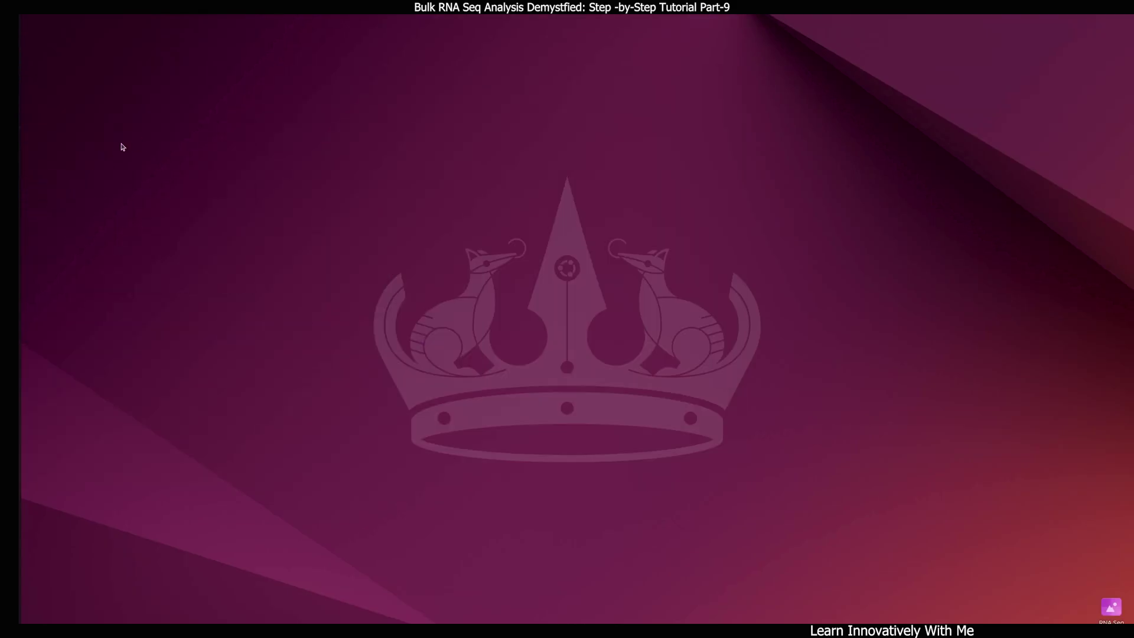
Step: Become root with sudo su in a new terminal and enlarge the window at top-left
key("ctrl+alt+t")
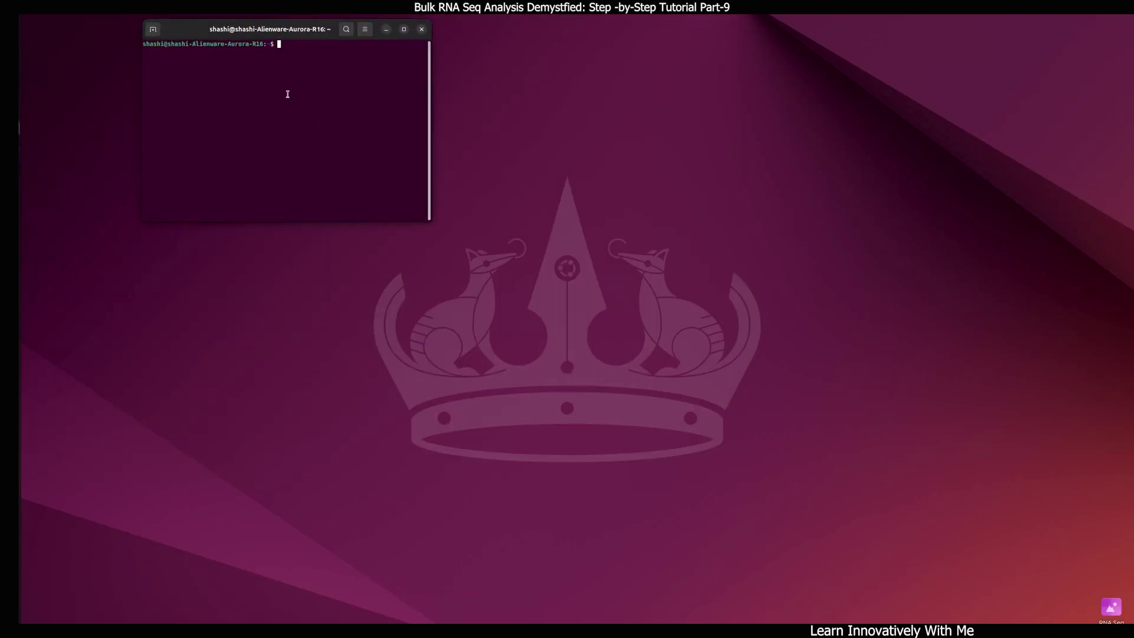
type("su")
type("do su")
key("Return")
key("Return")
left_click_drag(258, 28, 145, 26)
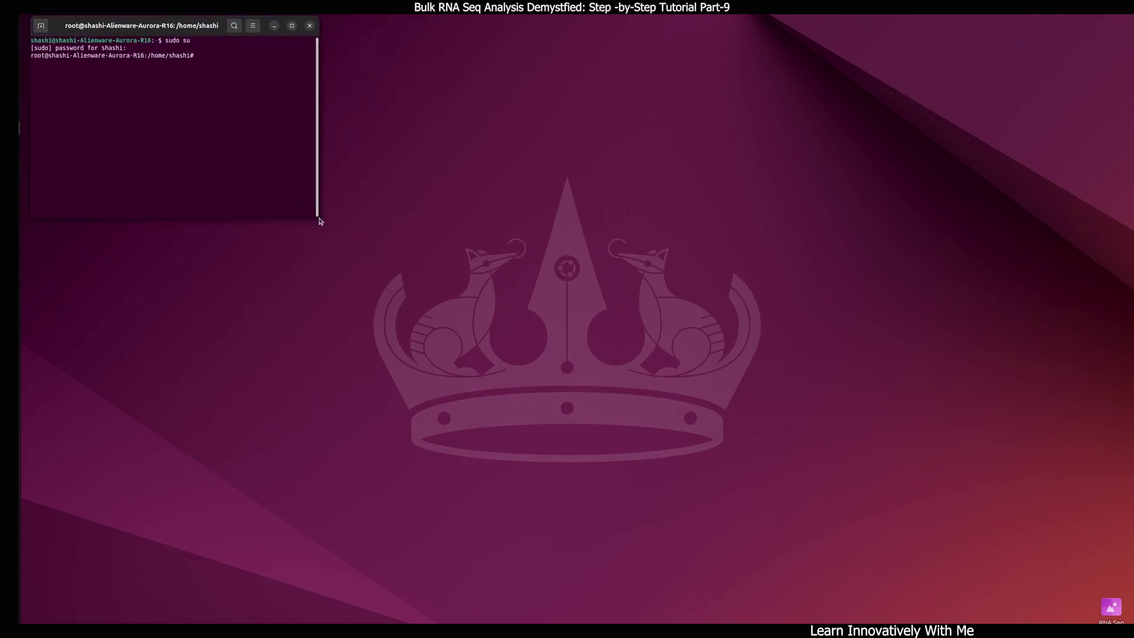
left_click_drag(320, 222, 450, 395)
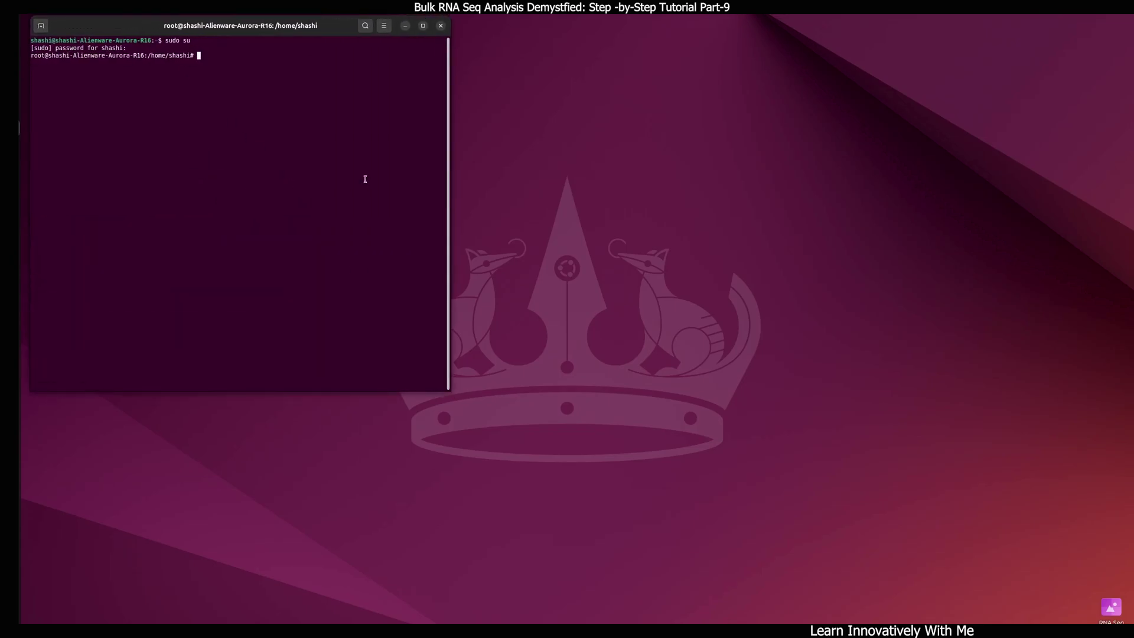
Step: Set the Unnamed profile's custom font to Monospace 12 in Preferences
left_click(383, 26)
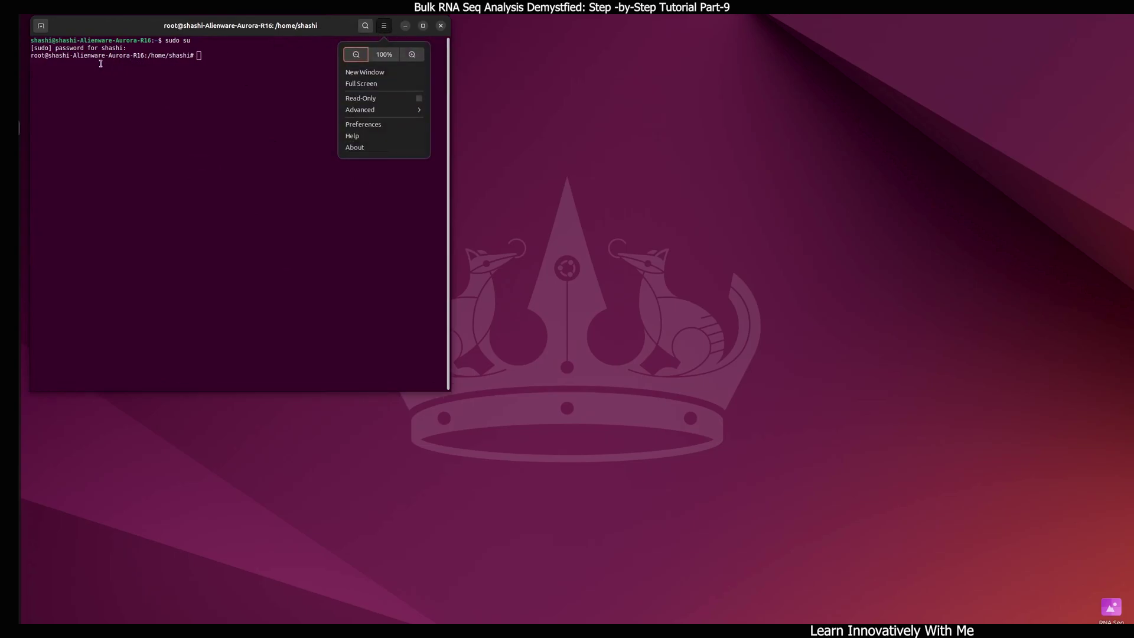
left_click(380, 126)
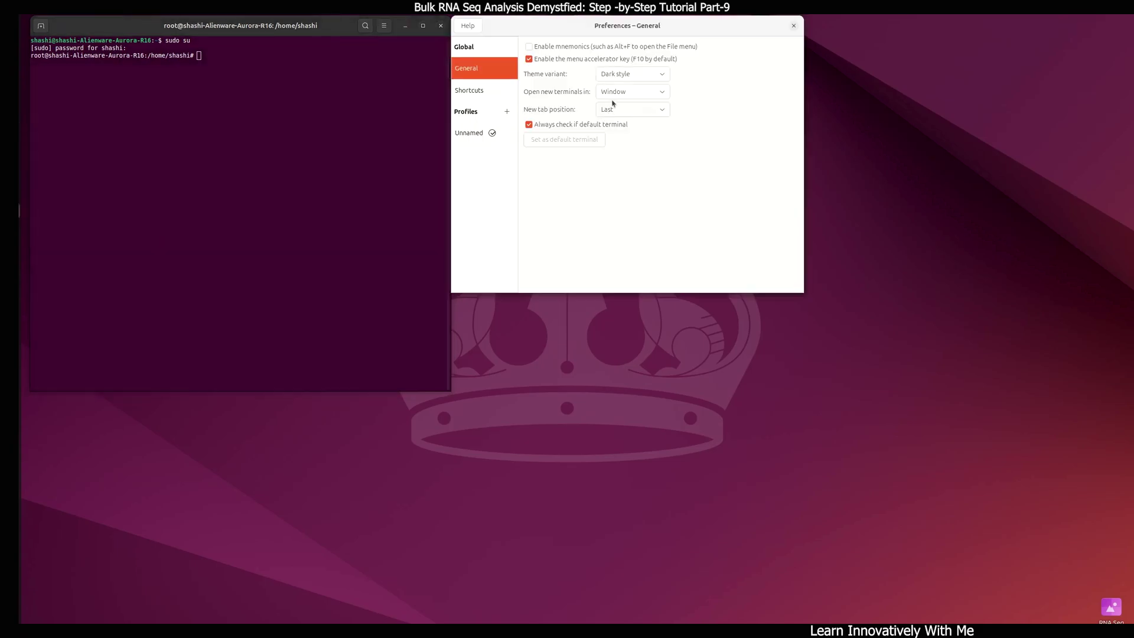
left_click(469, 133)
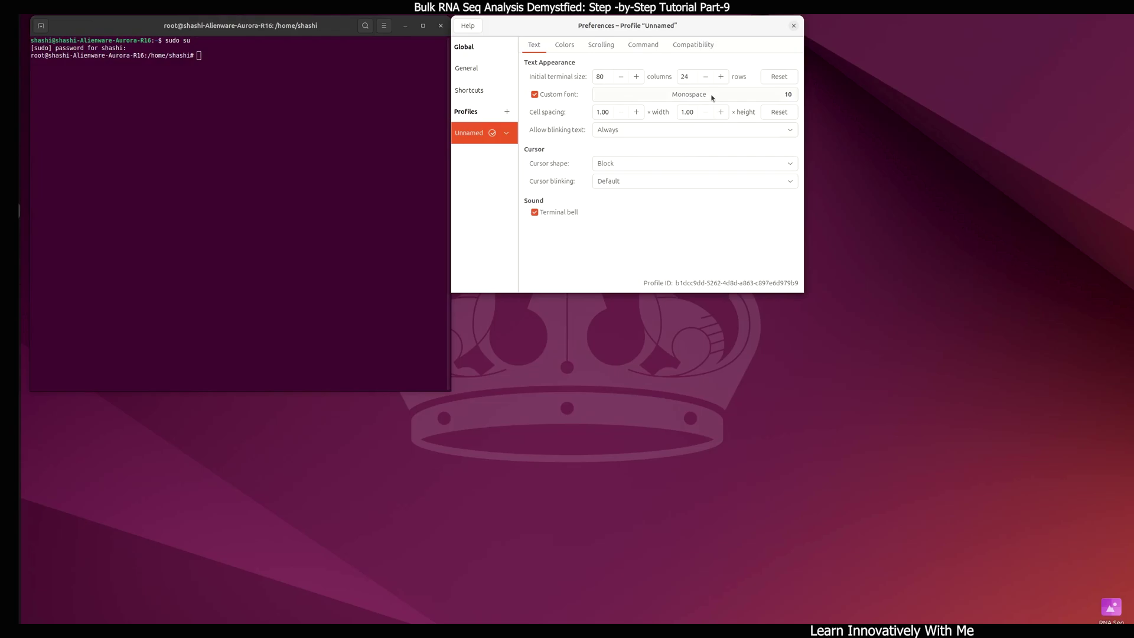
left_click(785, 96)
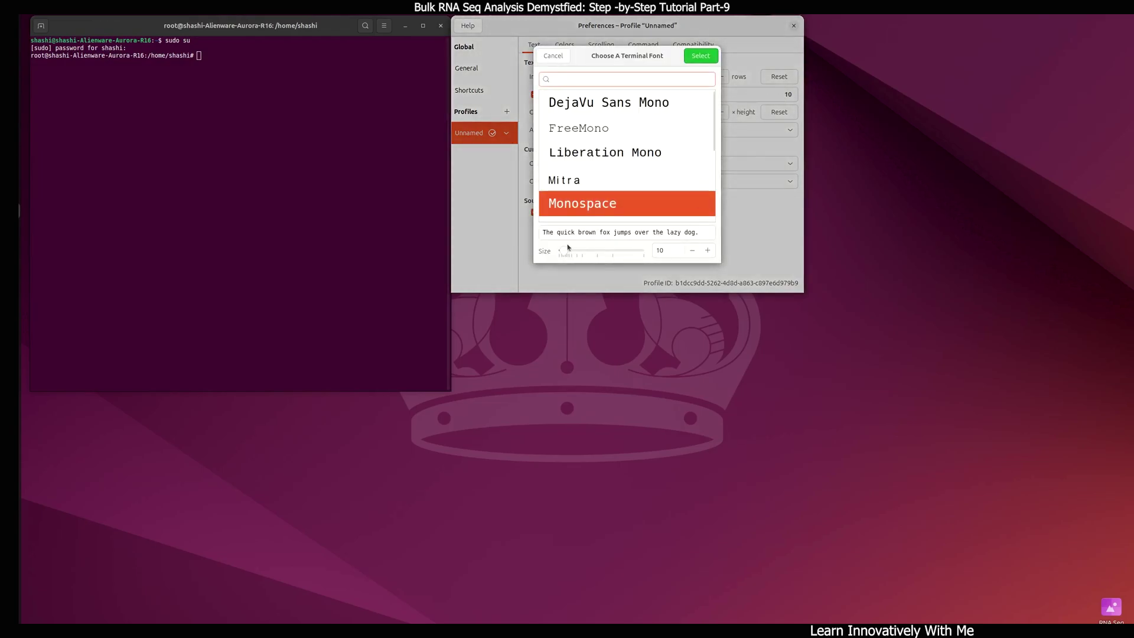
left_click_drag(568, 248, 573, 255)
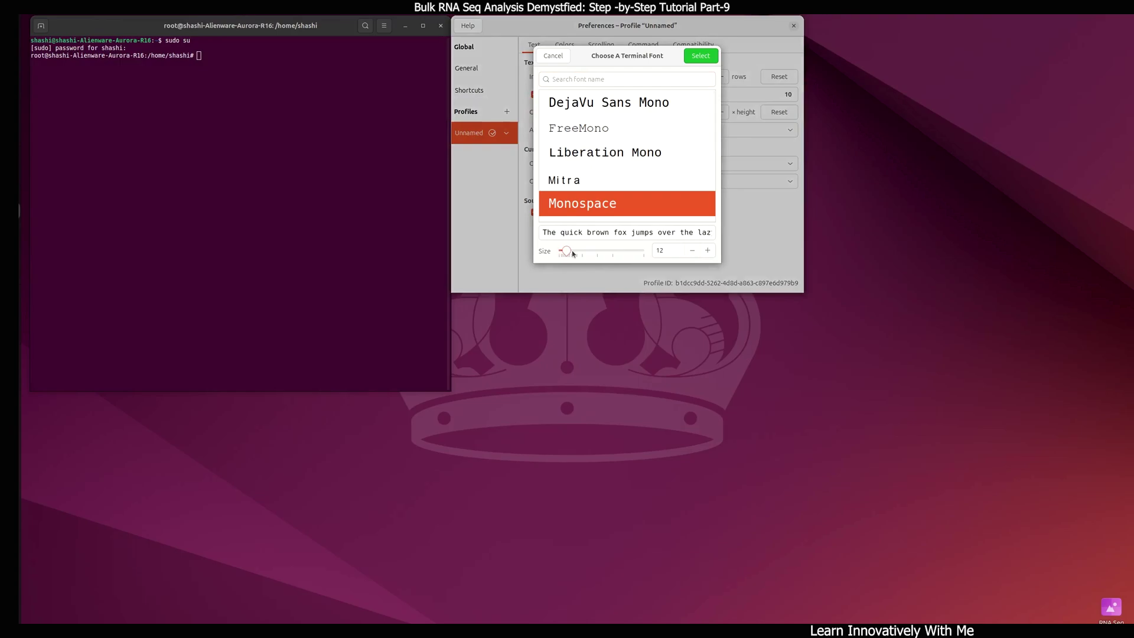
left_click(697, 55)
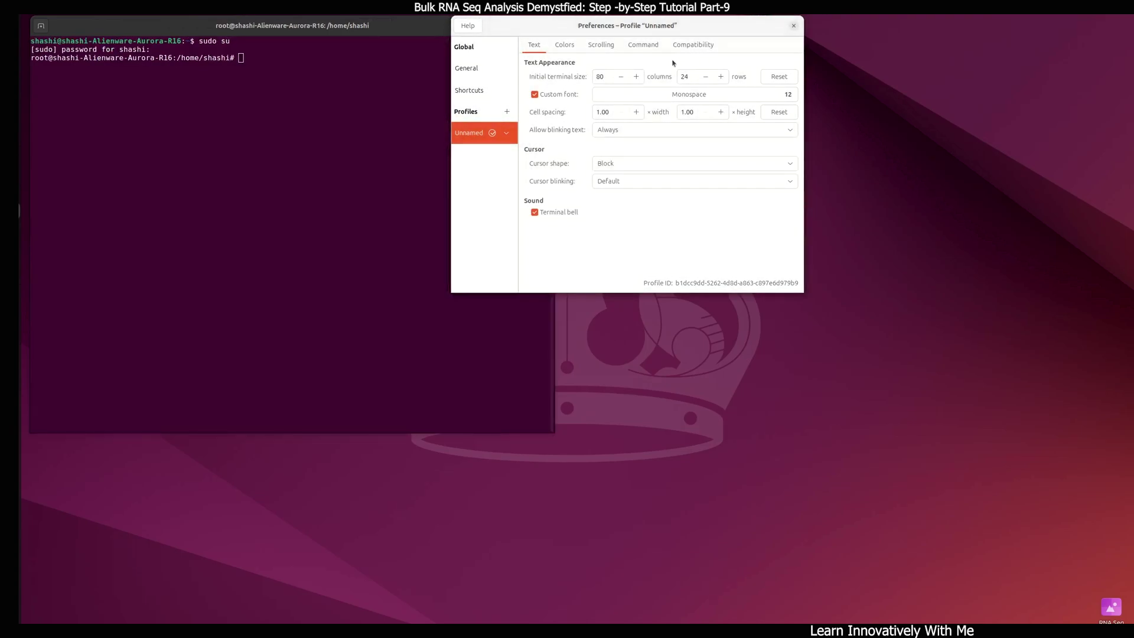
left_click(793, 26)
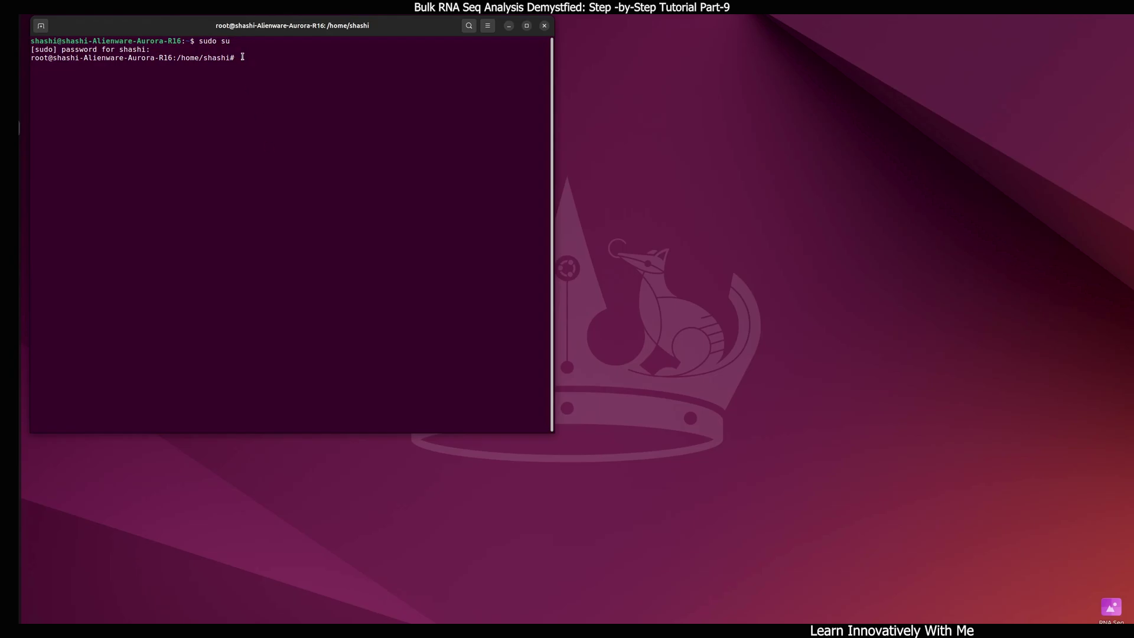
type("cd ")
type("rna")
Step: Change into the rnaseq folder and make the terminal taller and narrower
key("Tab")
key("Return")
left_click_drag(545, 431, 542, 509)
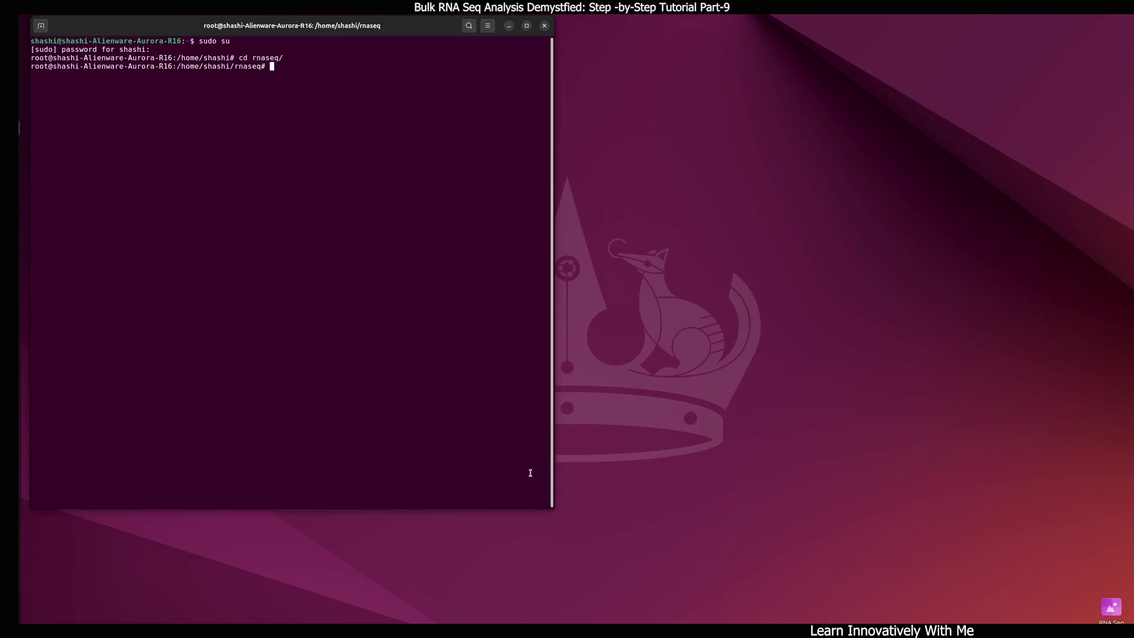
left_click_drag(554, 97, 519, 94)
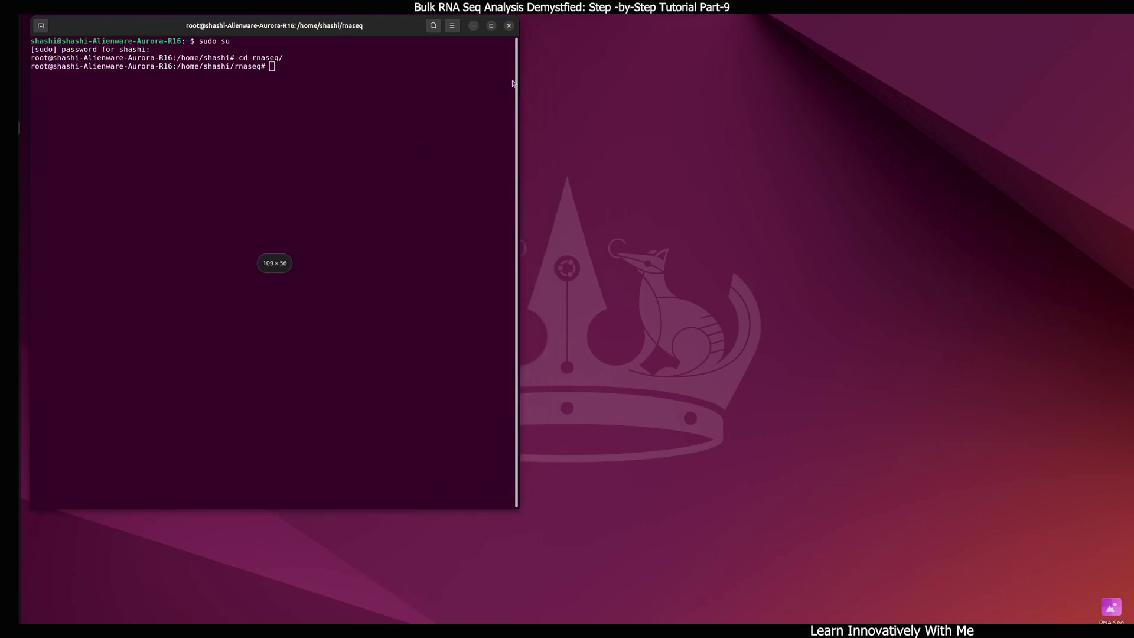
Step: Start a second terminal window, positioned and sized on the right
left_click(452, 27)
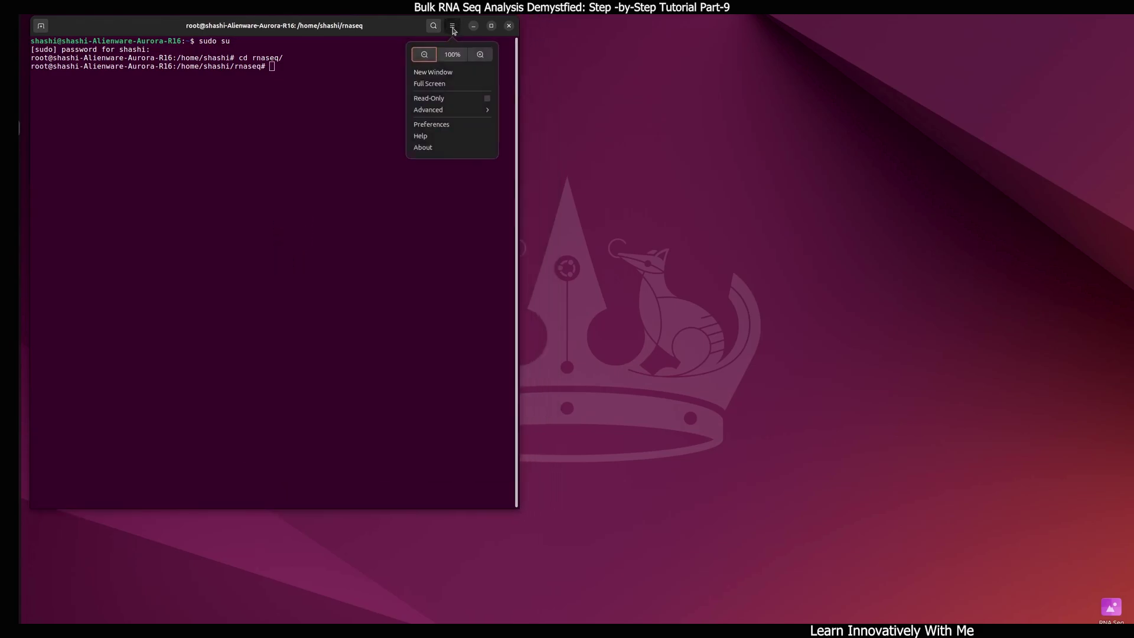
left_click(453, 75)
left_click_drag(570, 28, 583, 33)
mouse_move(890, 243)
left_mouse_down()
mouse_move(1099, 510)
mouse_move(1124, 516)
left_mouse_up()
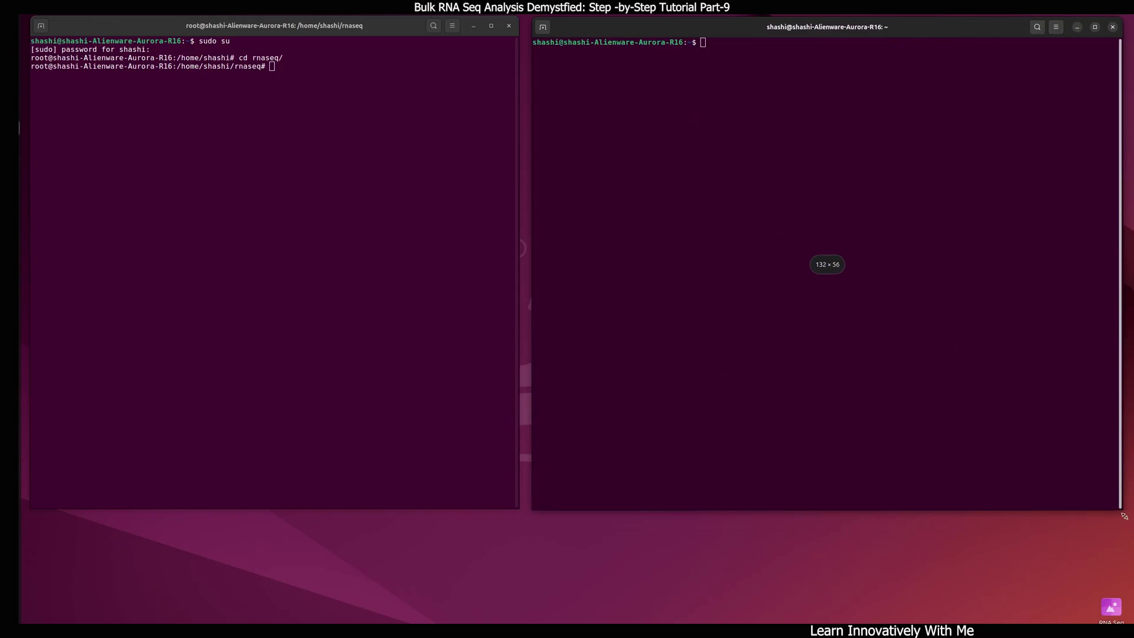
type("s")
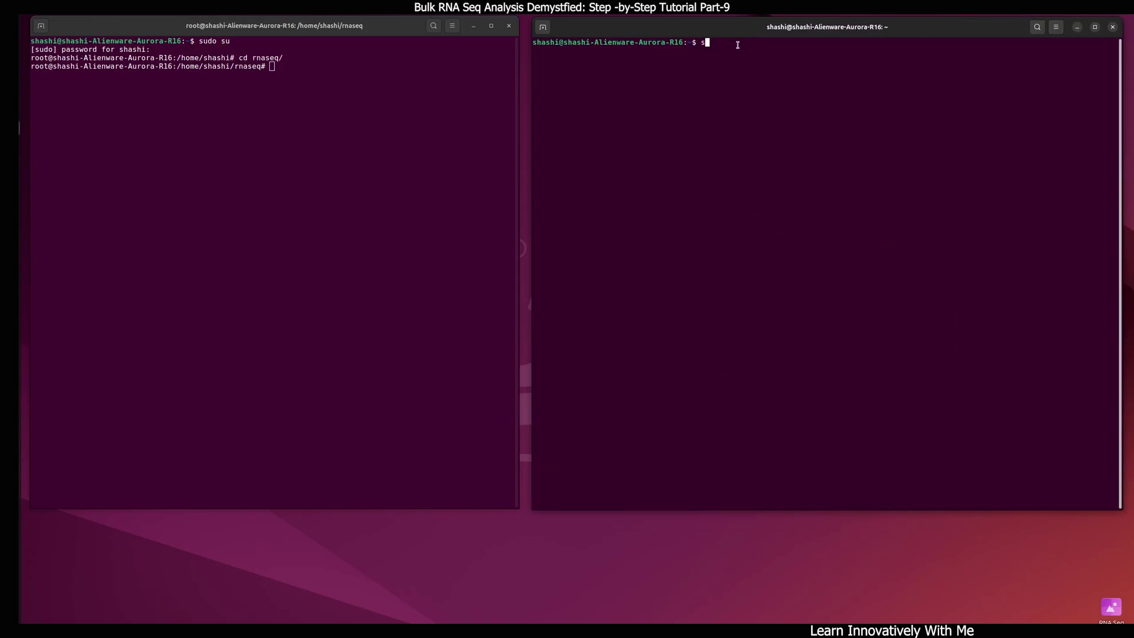
type("udo su")
Step: Become root in the second terminal and change into the rnaseq folder
key("Return")
key("Return")
type("cd ")
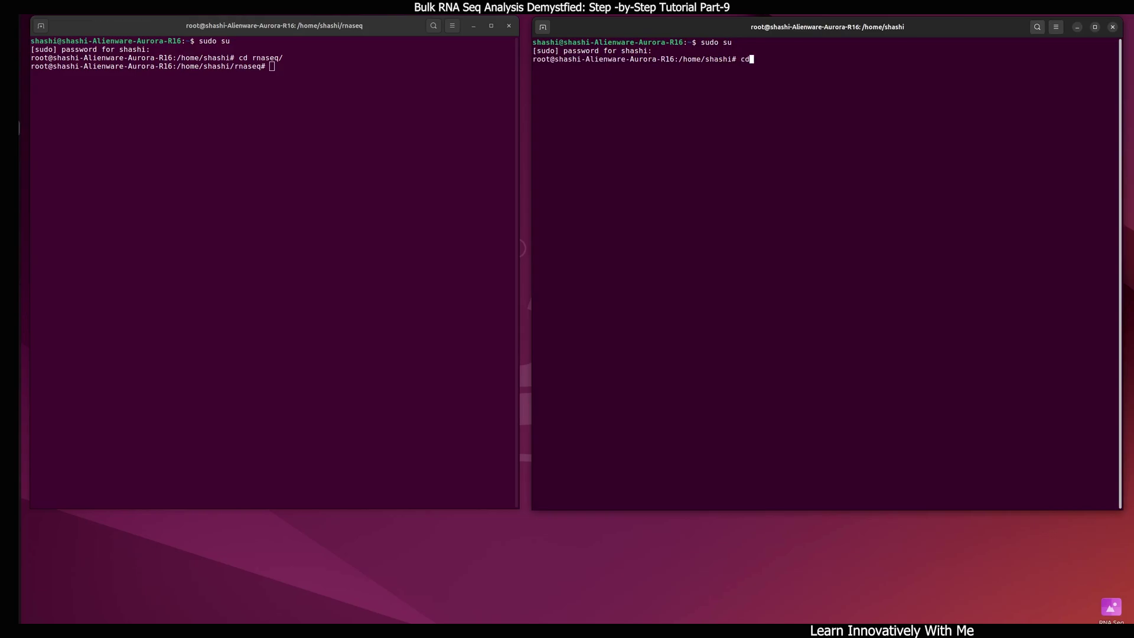
type("rna")
key("Tab")
key("Return")
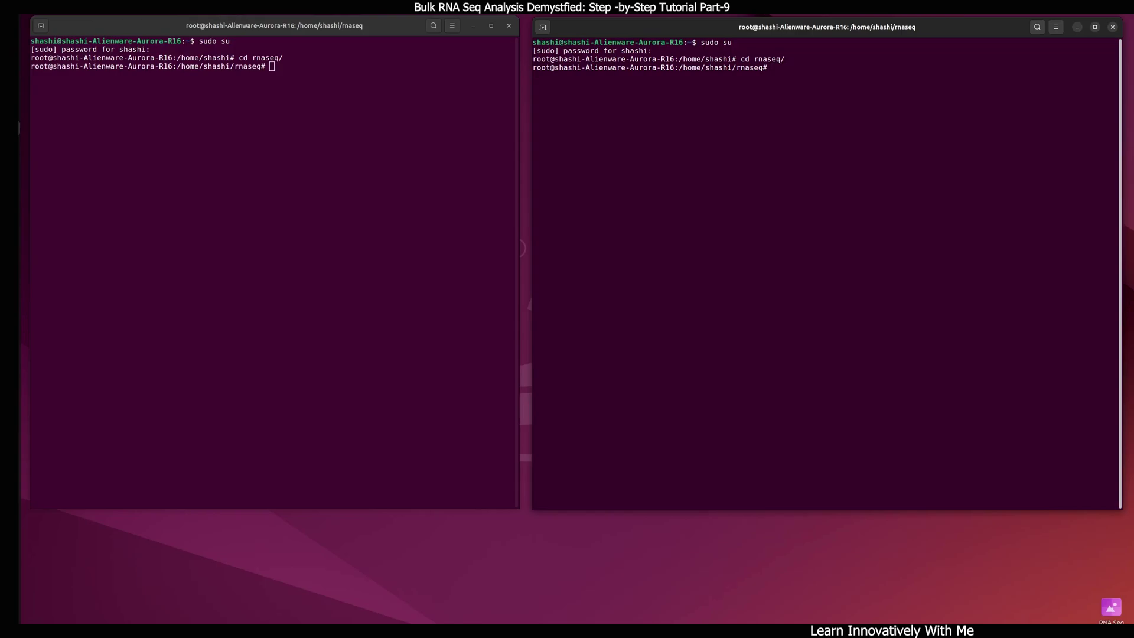
type("nano ")
type("rna")
type("seq_demo")
Step: Load rnaseq_demo in nano despite the lock warning and enlarge the editor window
key("Return")
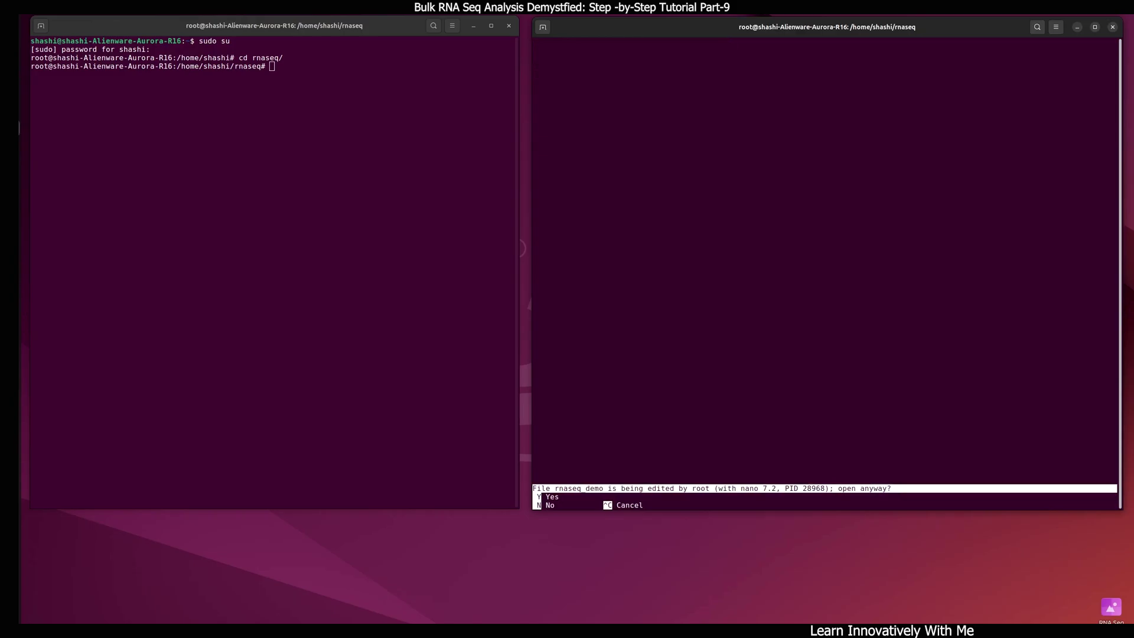
key("y")
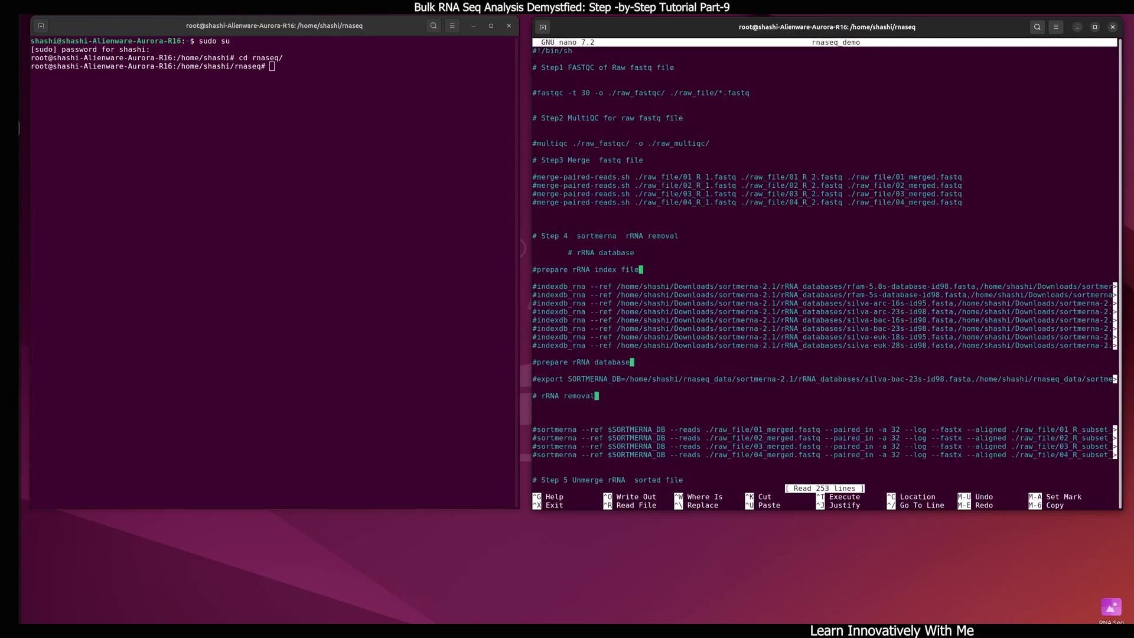
left_click_drag(805, 513, 809, 600)
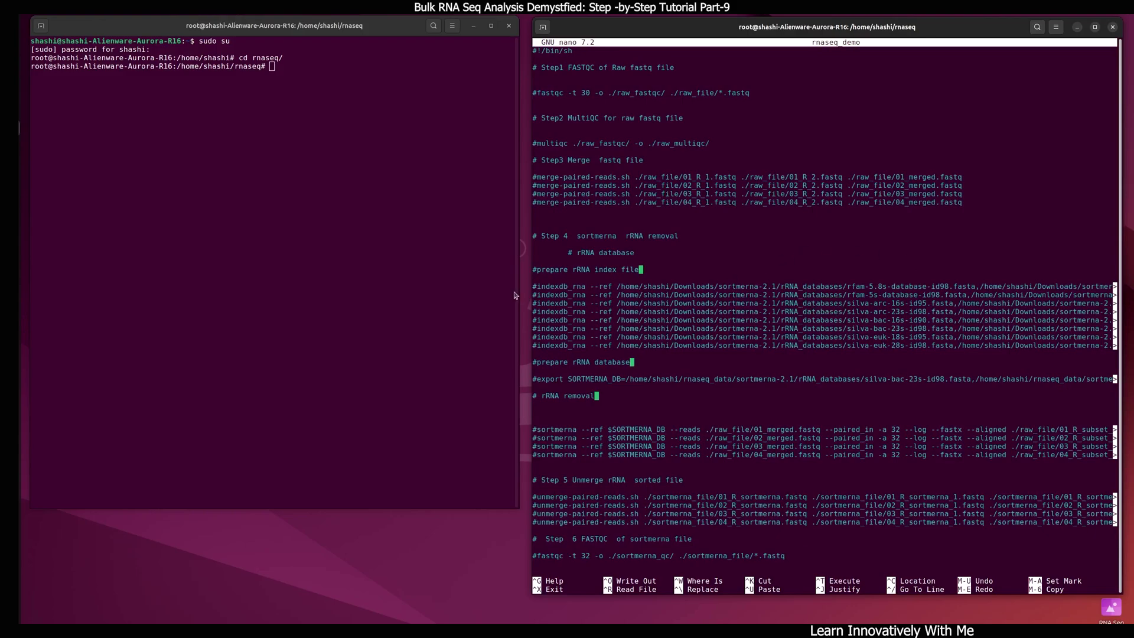
mouse_move(519, 295)
left_mouse_down()
mouse_move(377, 294)
mouse_move(408, 295)
left_mouse_up()
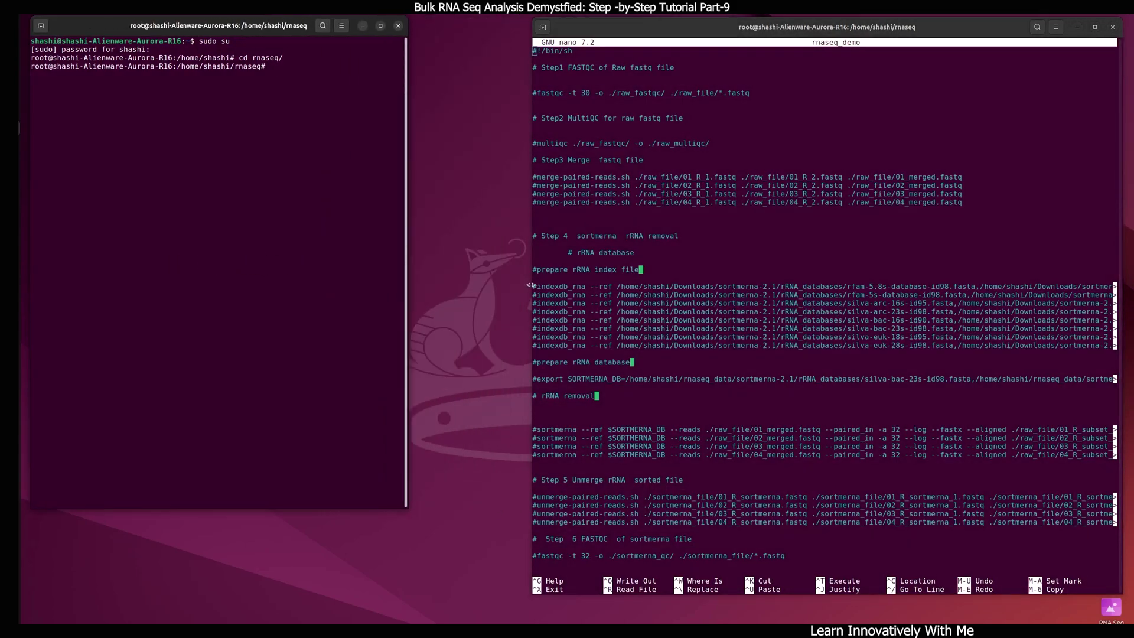
left_click_drag(532, 286, 414, 289)
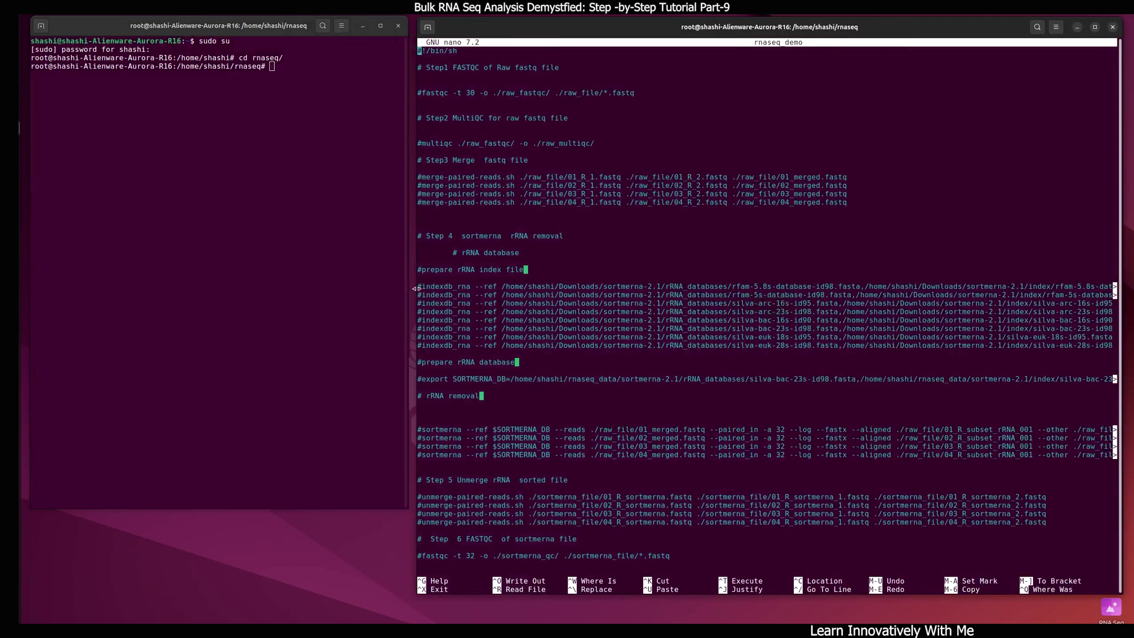
scroll(642, 324, "down", 1)
scroll(642, 323, "down", 10)
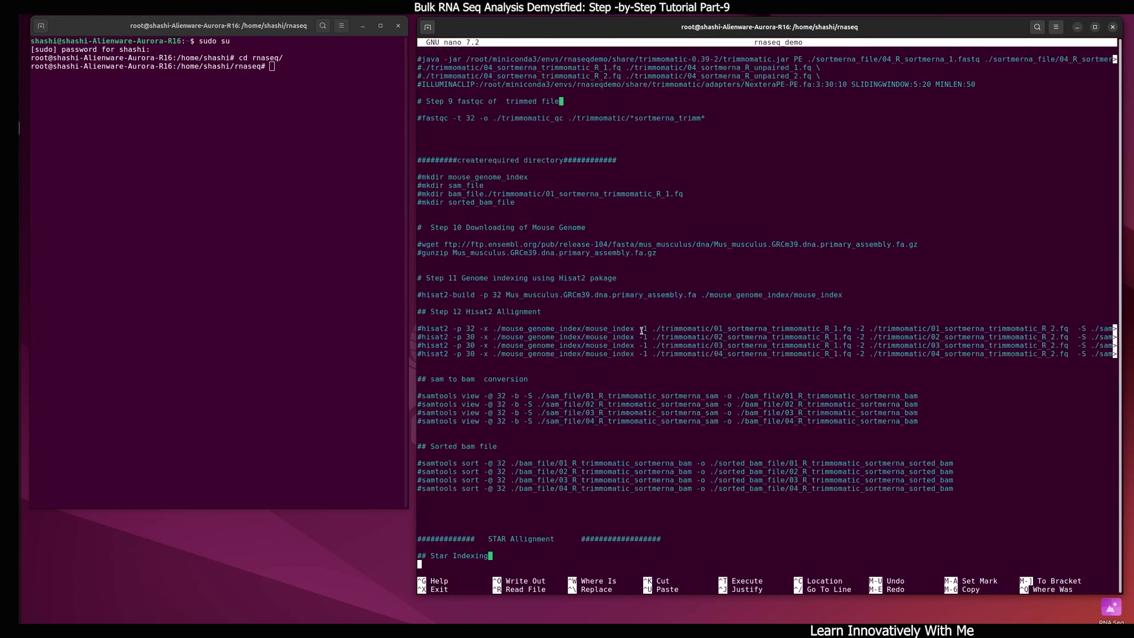
scroll(642, 324, "down", 10)
scroll(652, 284, "down", 10)
scroll(660, 246, "down", 5)
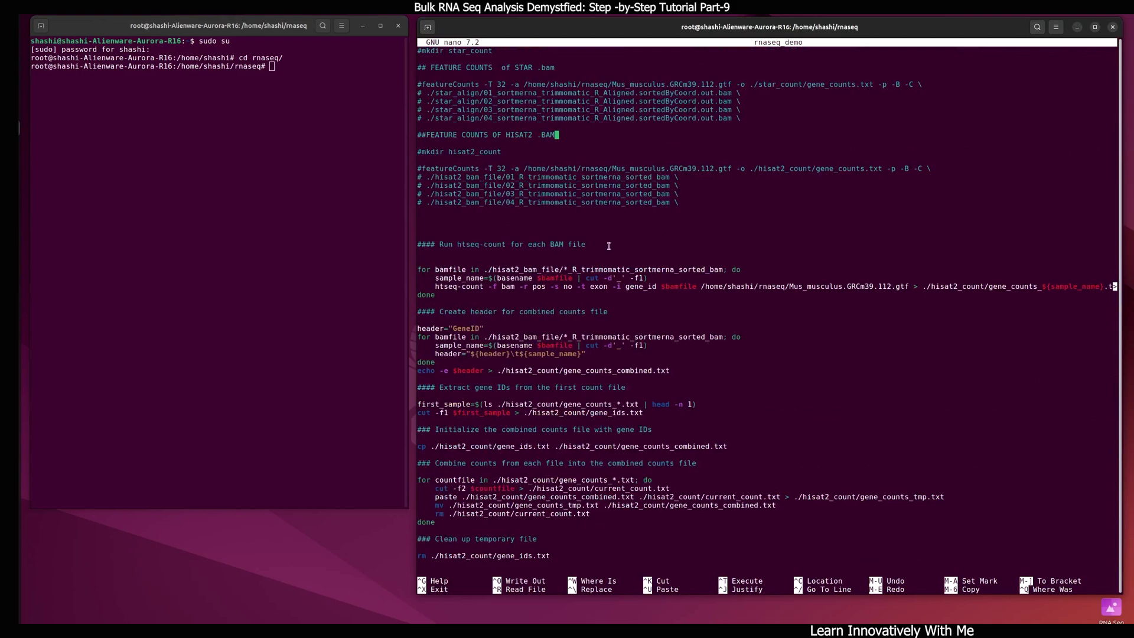
Step: Select the htseq-count loop through the clean-up step in the script
mouse_move(417, 243)
left_mouse_down()
mouse_move(618, 404)
mouse_move(600, 523)
left_mouse_up()
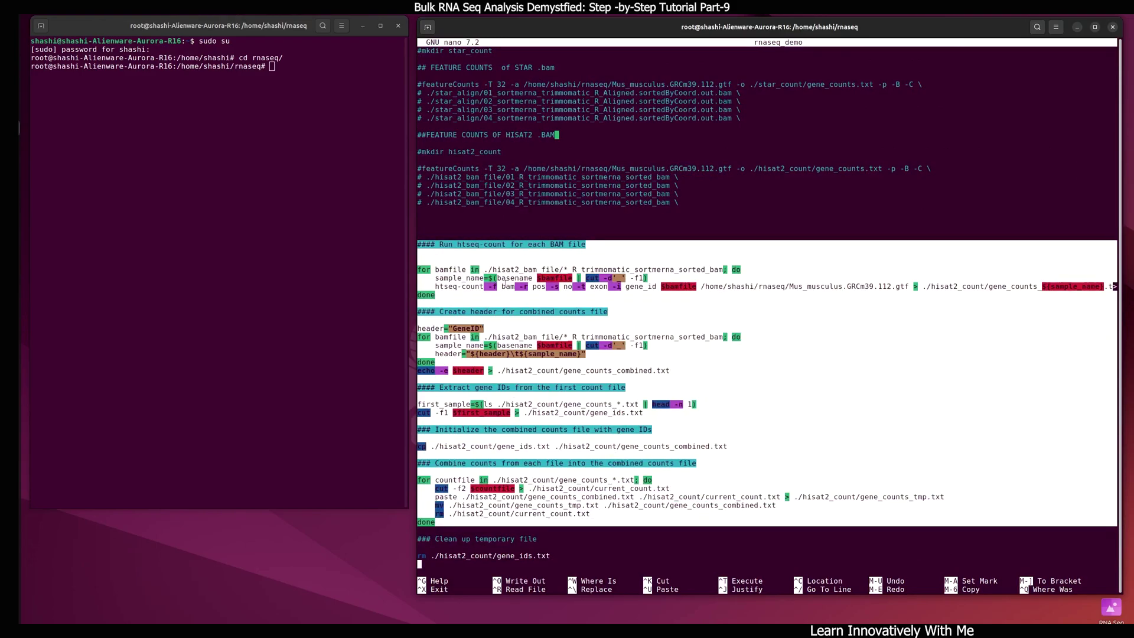
left_click(625, 331)
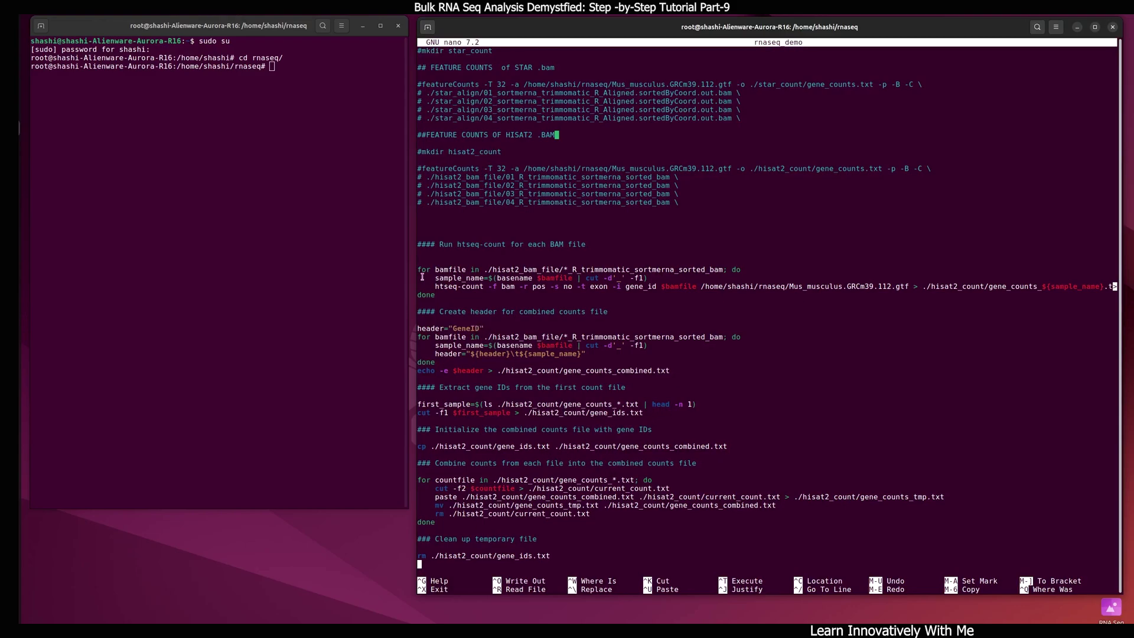
mouse_move(421, 269)
left_mouse_down()
mouse_move(514, 534)
mouse_move(422, 563)
left_mouse_up()
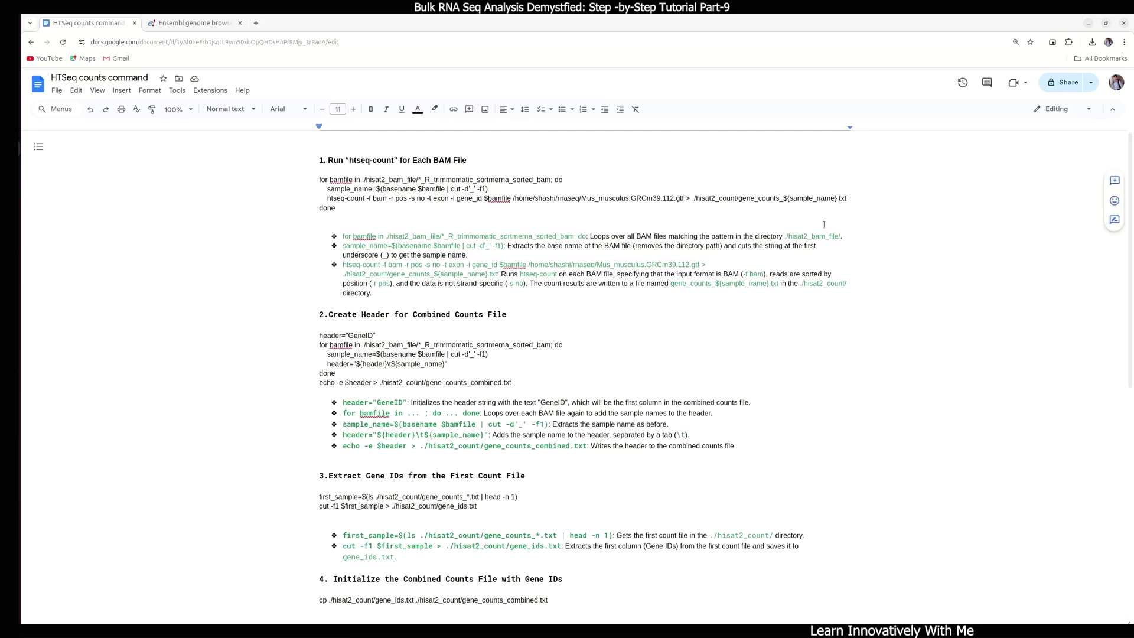
key("ctrl+plus")
key("ctrl+plus")
key("ctrl+plus")
left_click(259, 195)
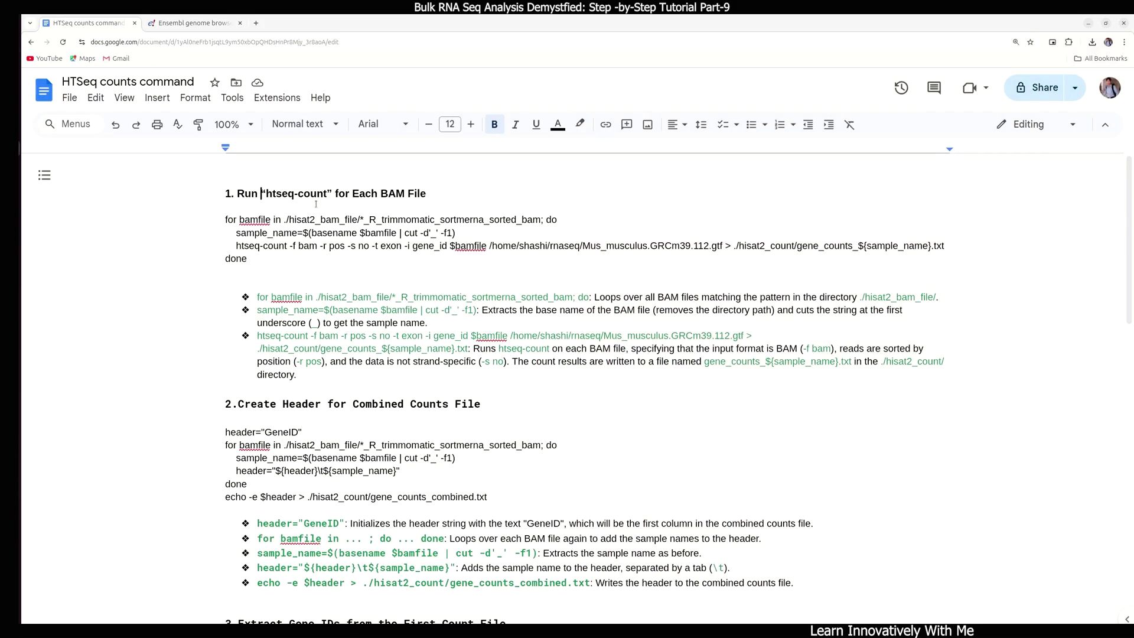
left_click(248, 258)
left_click_drag(248, 258, 226, 219)
left_click(247, 233)
scroll(364, 405, "down", 2)
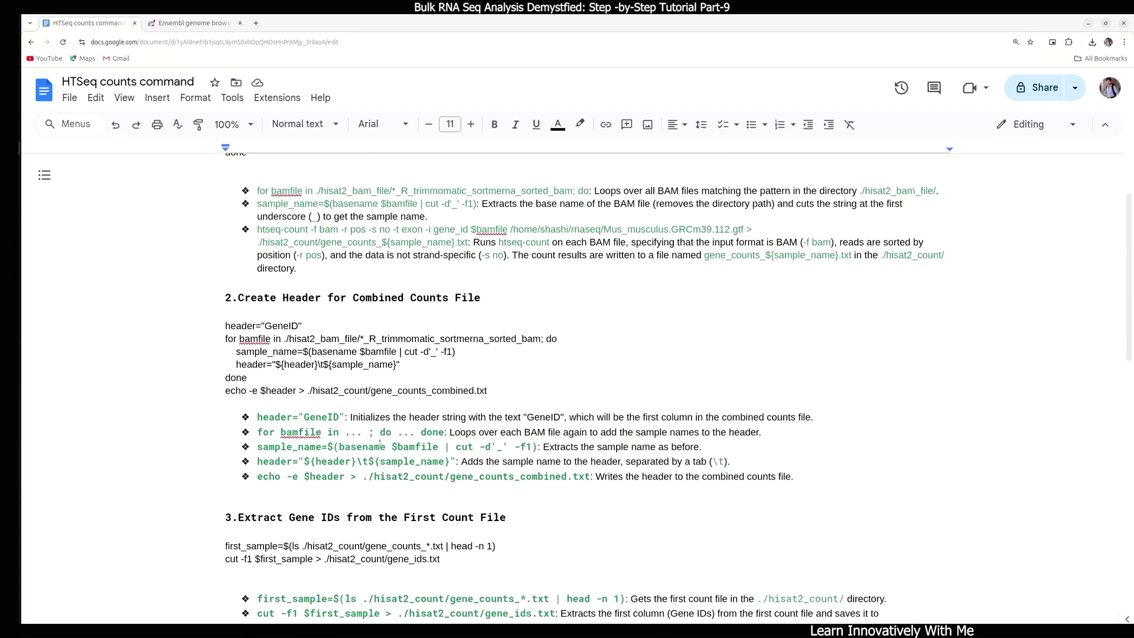
scroll(365, 404, "down", 1)
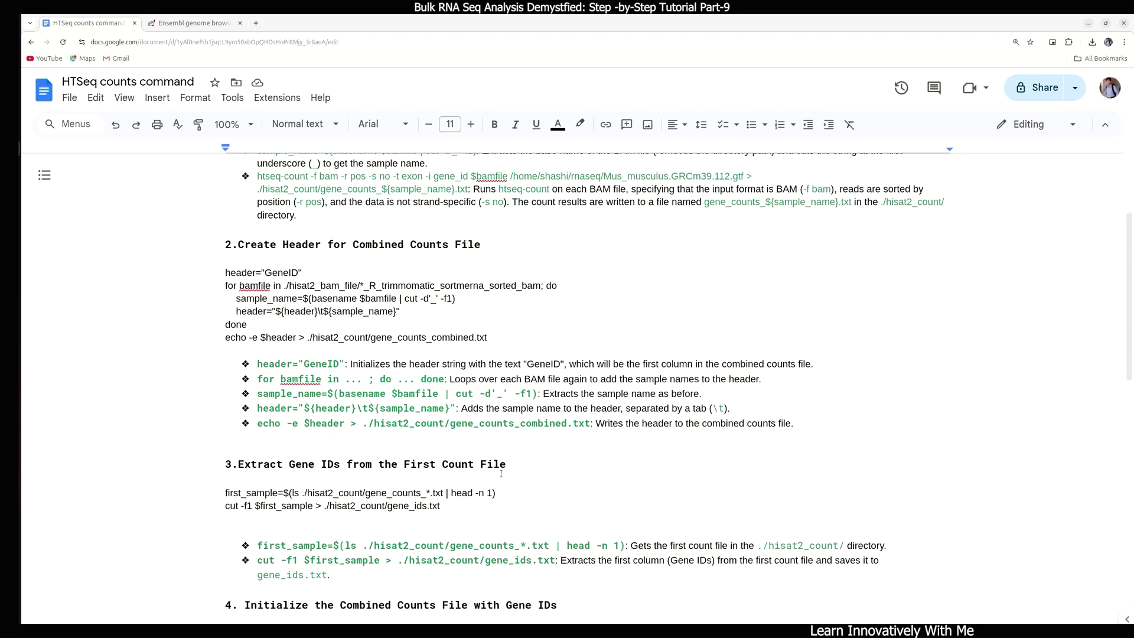
scroll(500, 474, "down", 3)
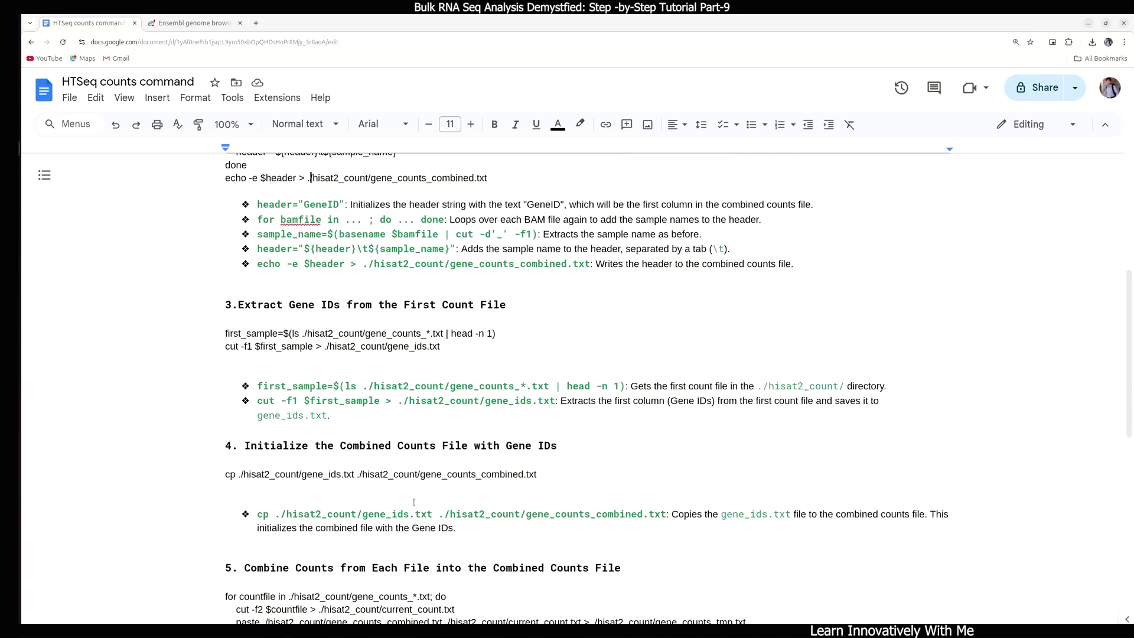
scroll(413, 502, "down", 3)
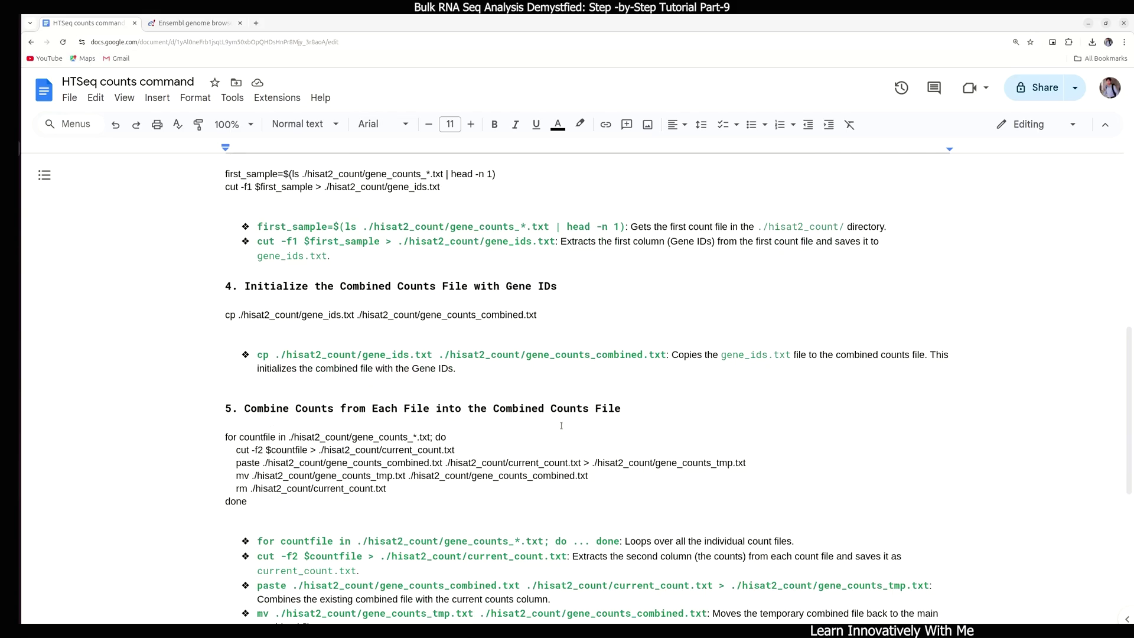
scroll(305, 509, "down", 3)
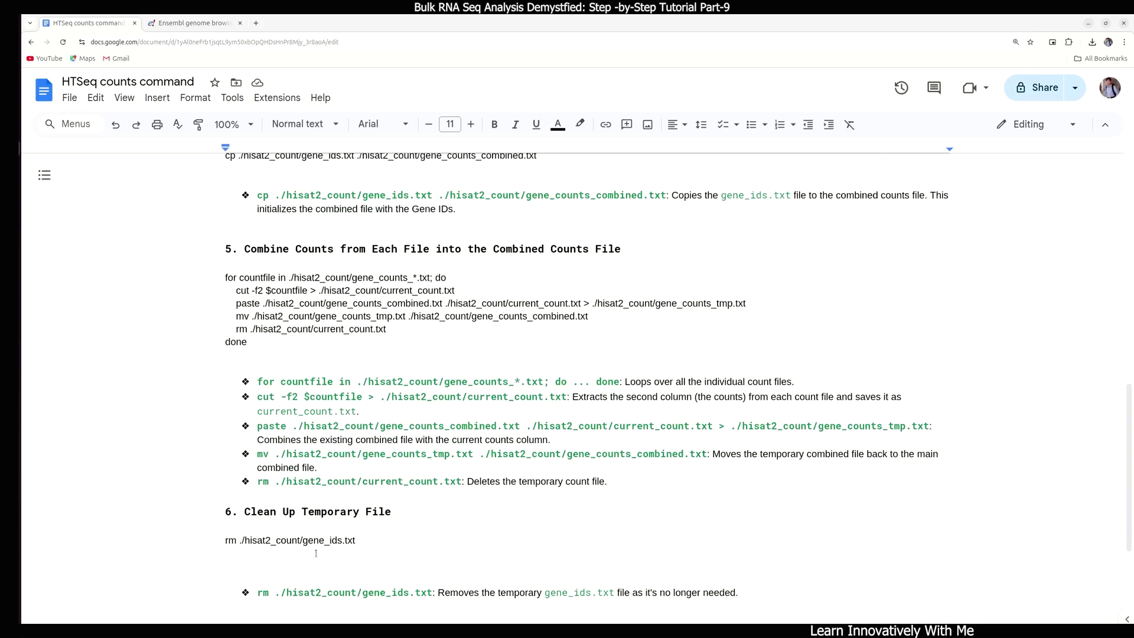
left_click_drag(581, 245, 729, 247)
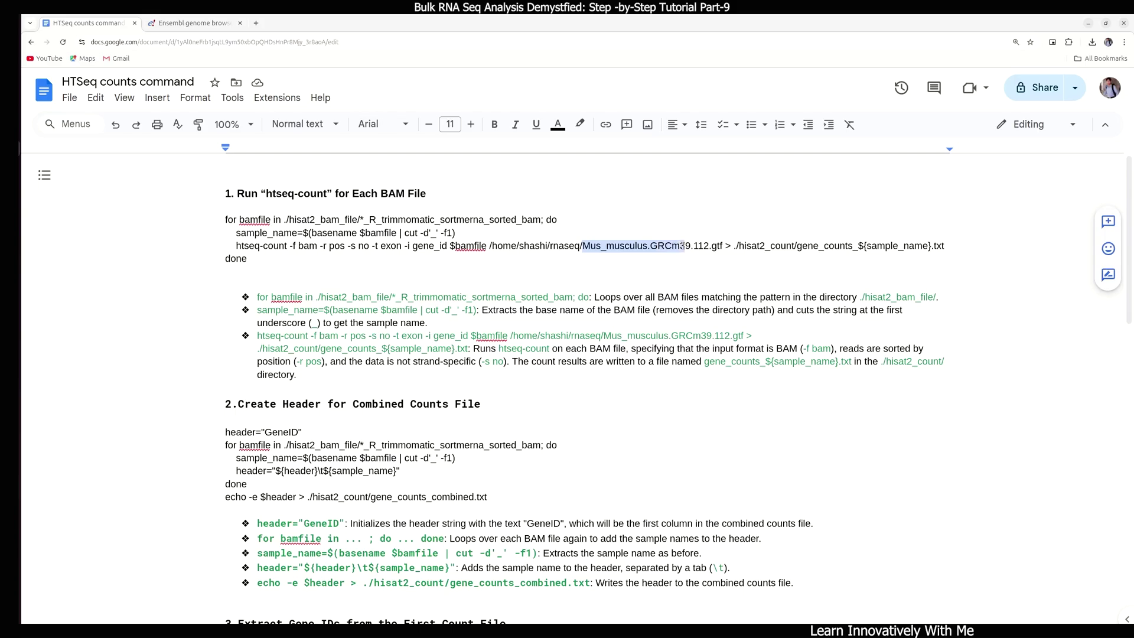
left_click(705, 245)
scroll(671, 295, "down", 1)
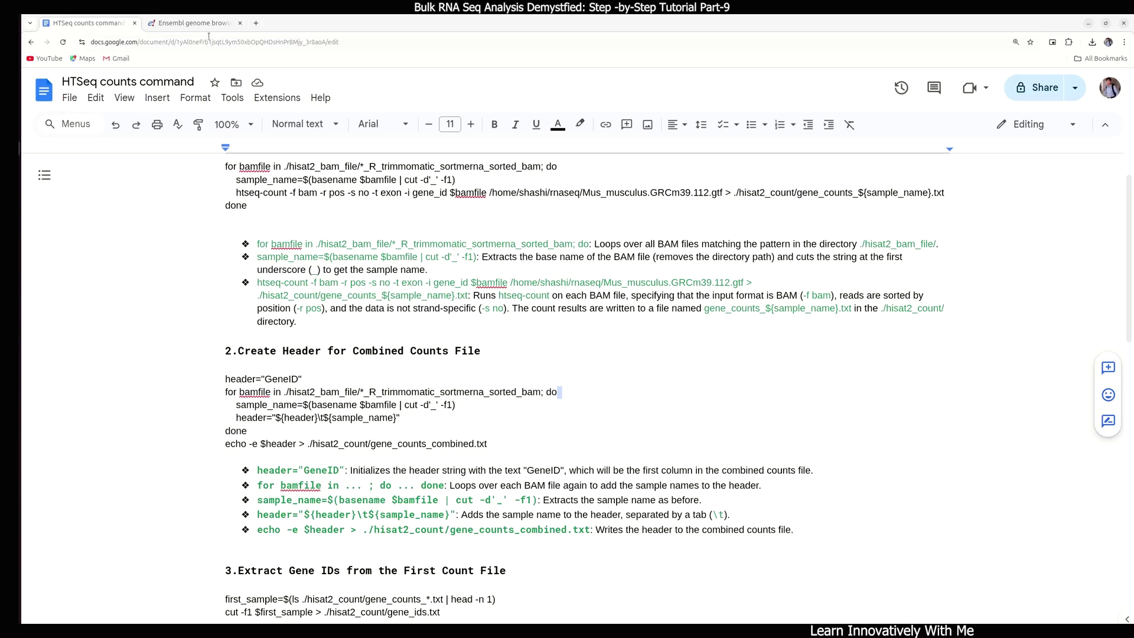
Step: View the Mouse GRCm39 page on Ensembl, then return to the HTSeq counts notes
left_click(191, 23)
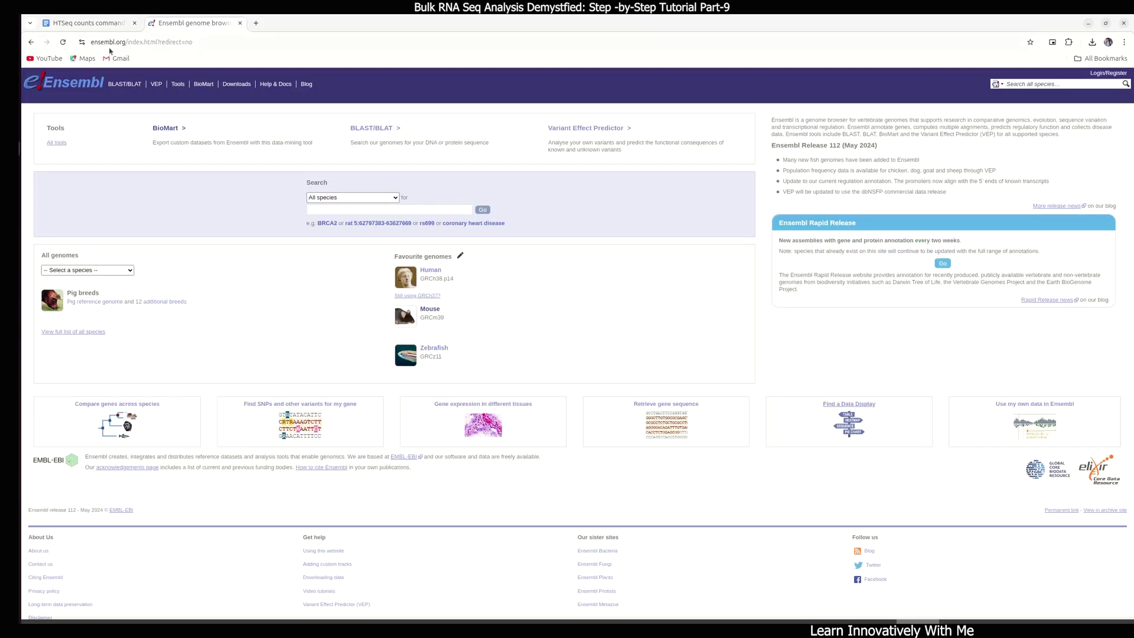
left_click(433, 310)
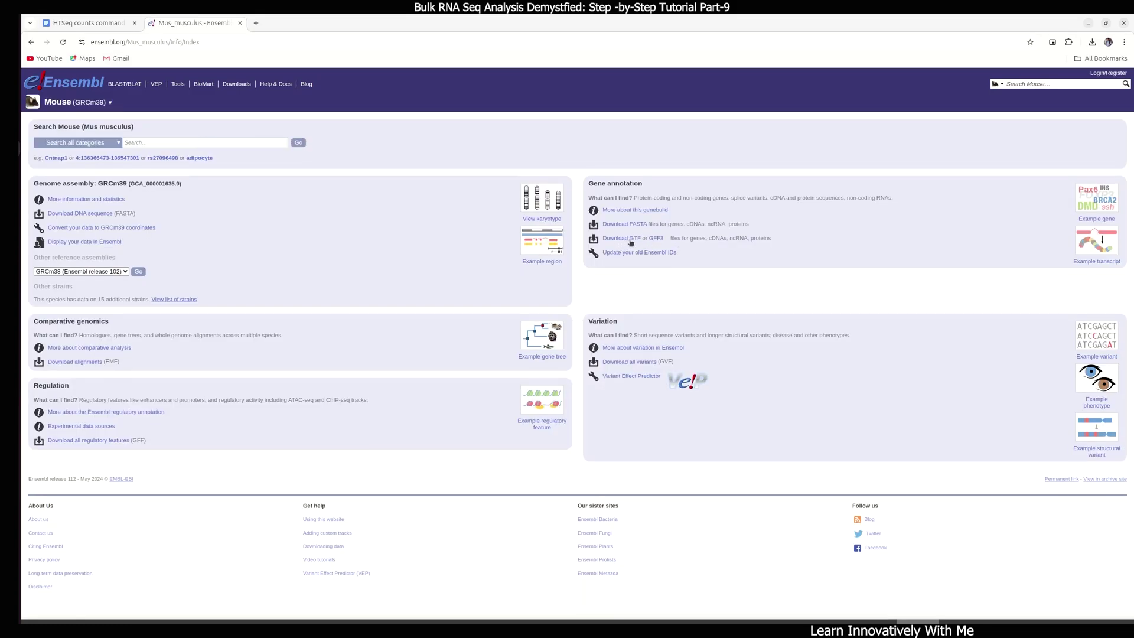
left_click(86, 27)
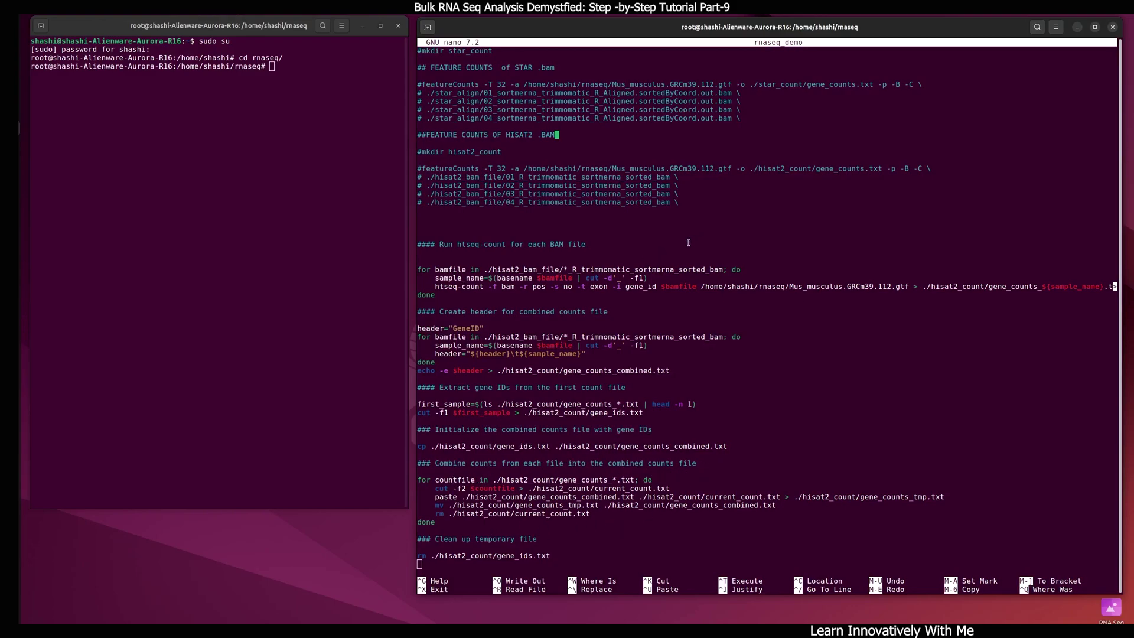
Step: Save rnaseq_demo in nano and activate the star conda environment in the left terminal
key("ctrl+o")
key("Return")
left_click(278, 67)
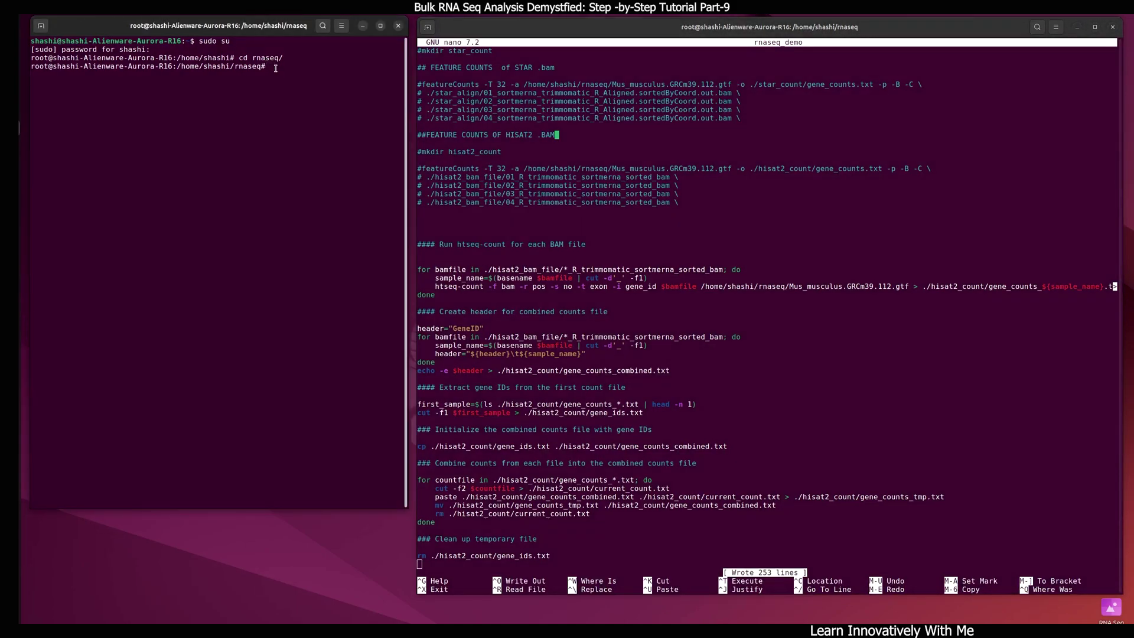
type("conda ac")
type("tivate star")
key("Return")
type("./")
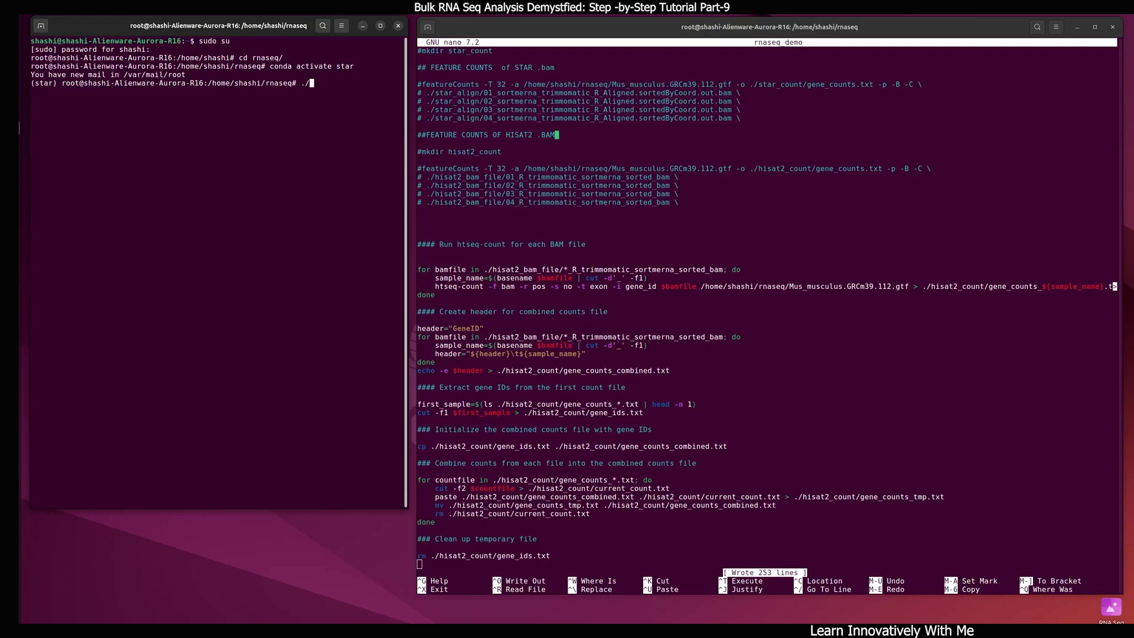
type("rnaseq_demo")
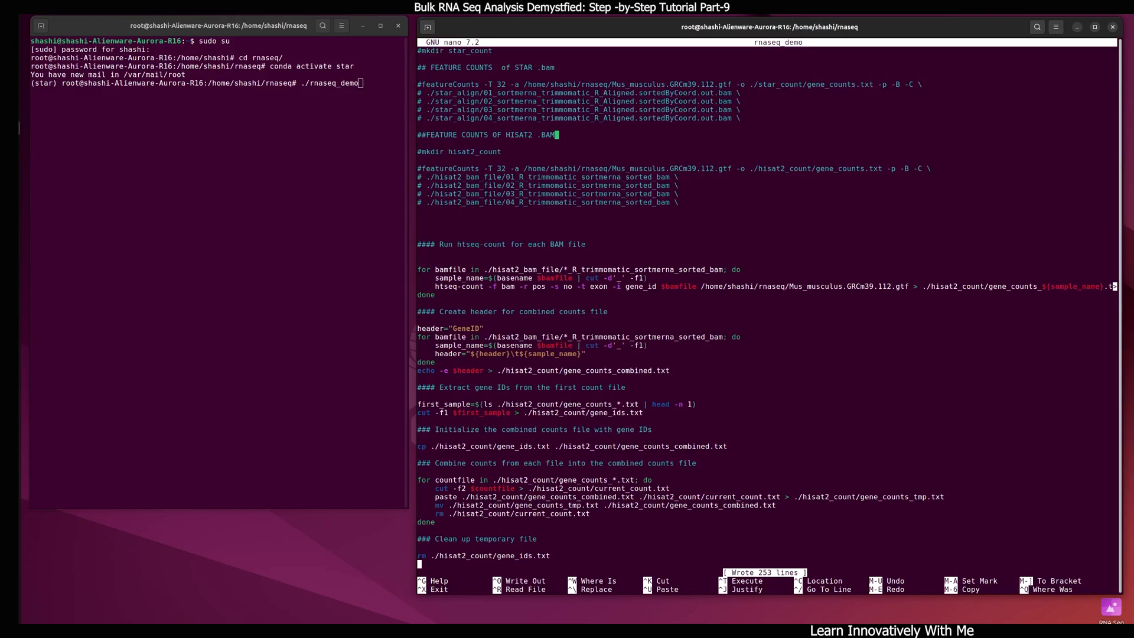
key("alt+Tab")
Step: Show hisat2_count in Files and run ./rnaseq_demo to generate the count files
left_click(720, 192)
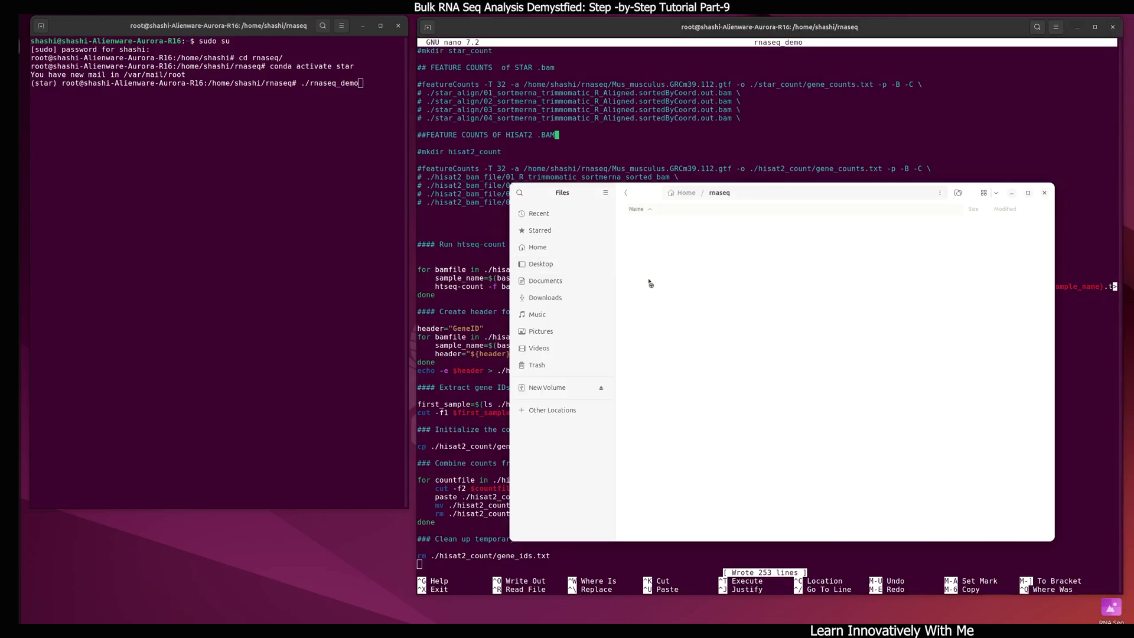
double_click(666, 257)
left_click_drag(872, 197, 867, 192)
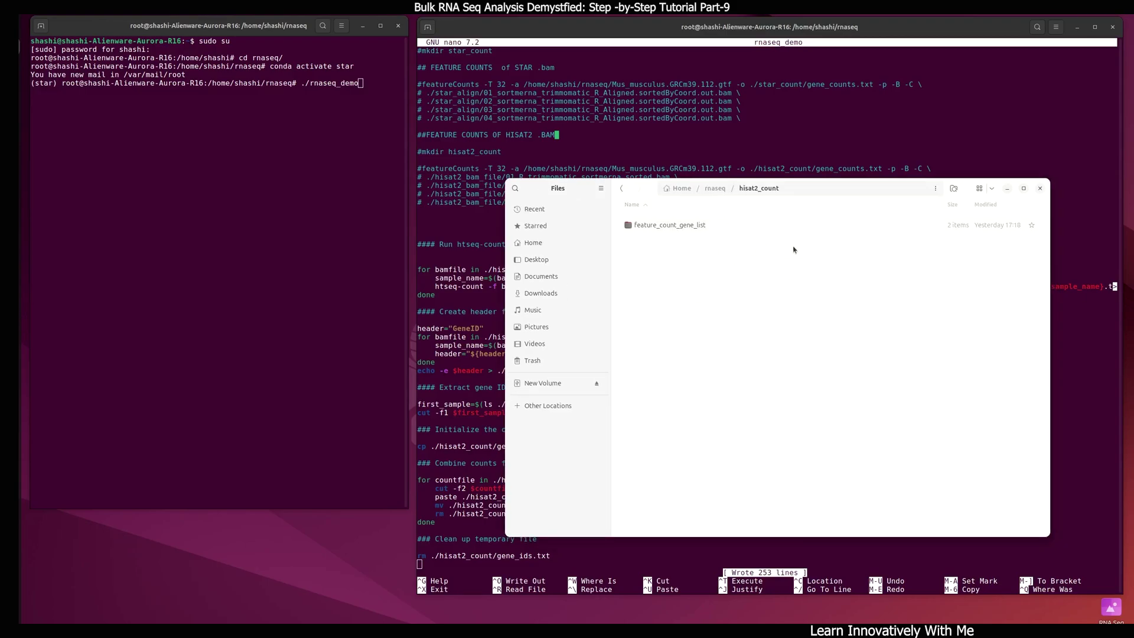
left_click(369, 82)
key("Return")
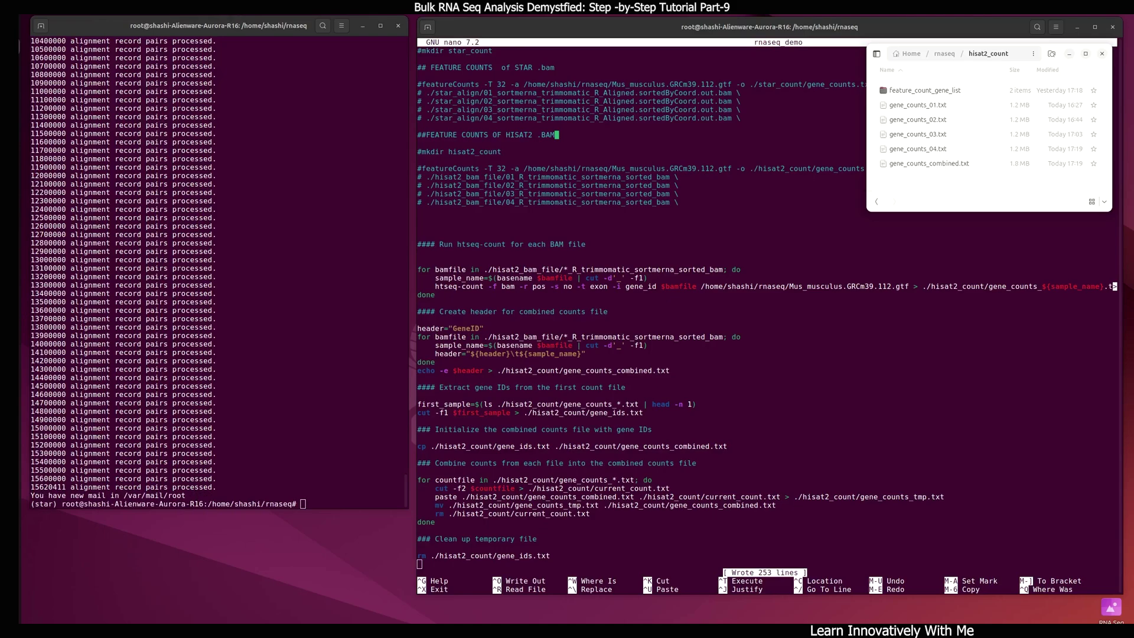
Step: View gene_counts_01.txt from hisat2_count in Text Editor
left_click(316, 502)
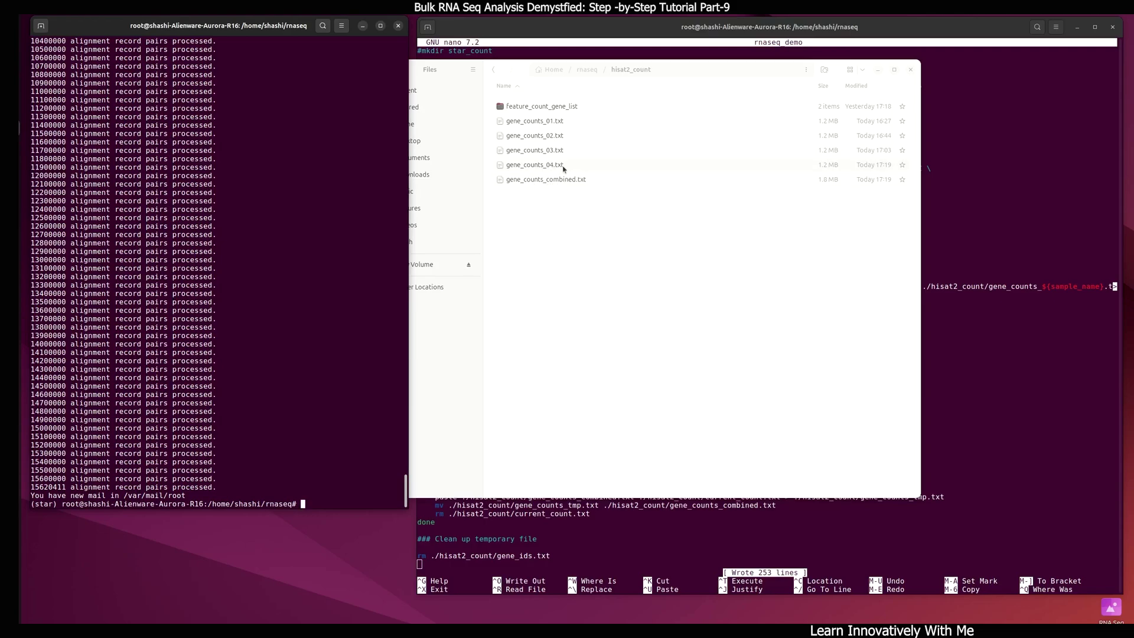
double_click(544, 125)
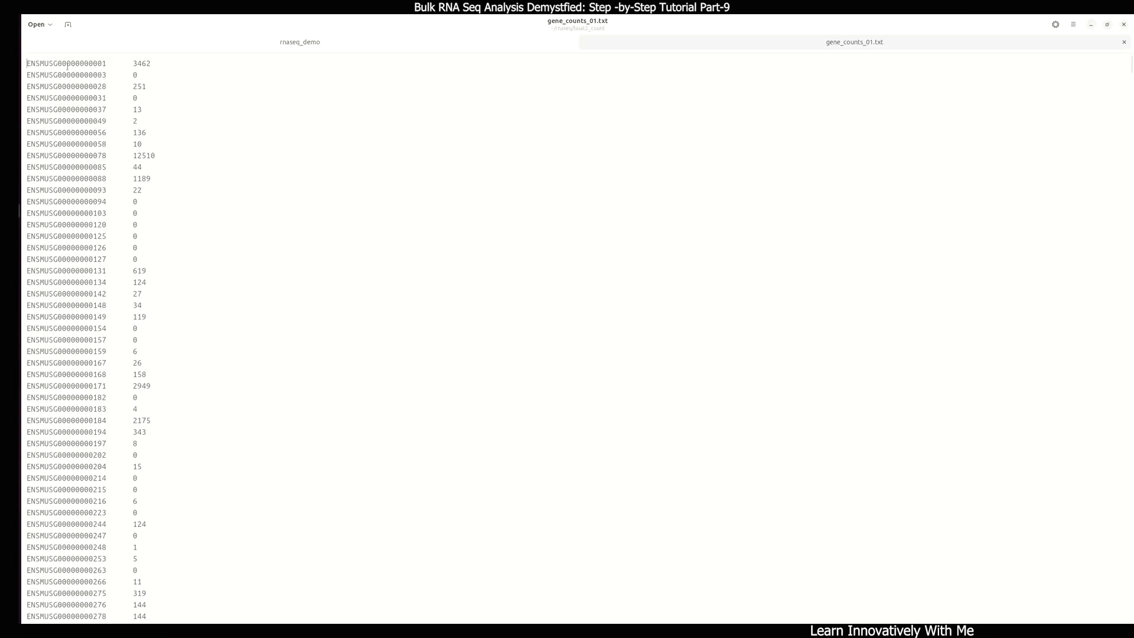
Step: Return to Files and load gene_counts_combined.txt in the text editor beside gene_counts_01.txt
key("ctrl+w")
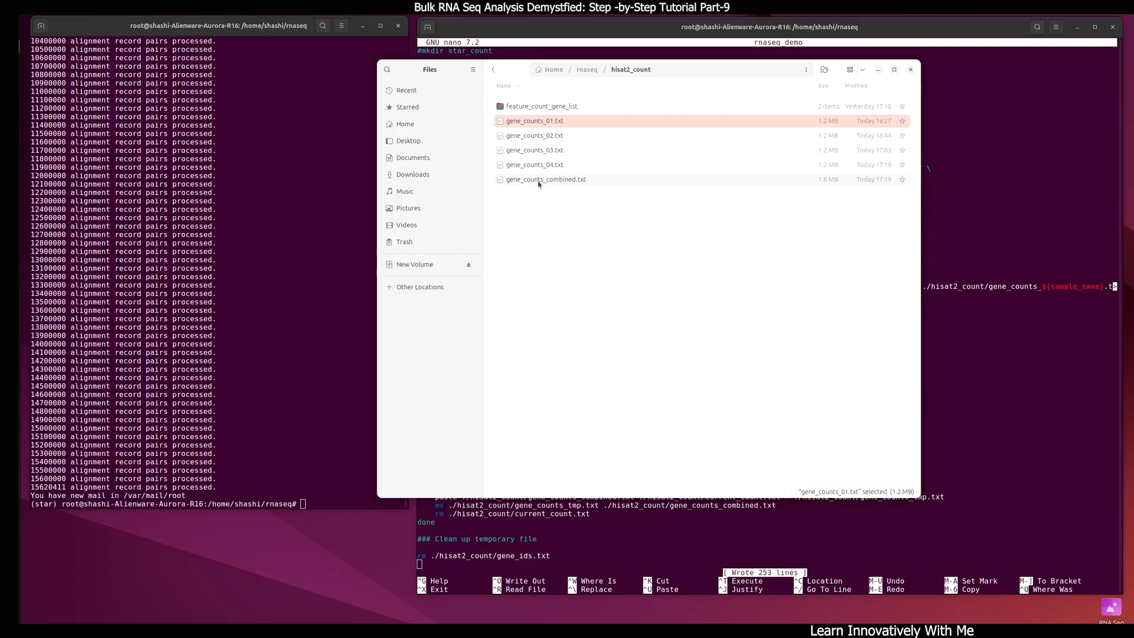
left_click(538, 180)
double_click(537, 180)
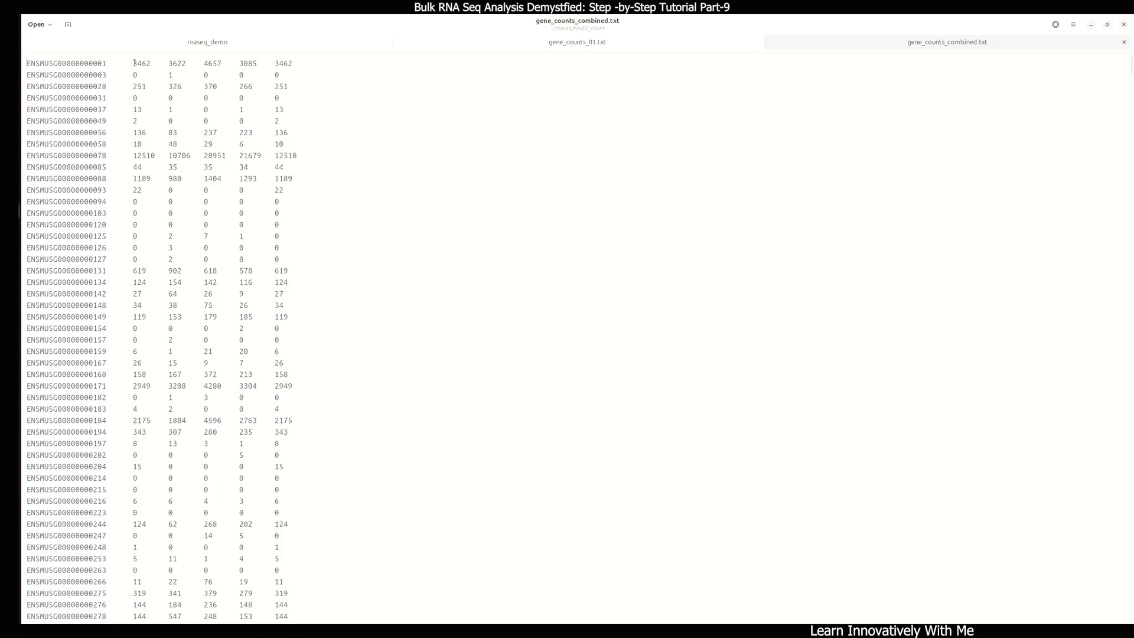
Step: Highlight the first genes' per-sample count columns across the top rows to compare them
left_click_drag(134, 63, 149, 63)
left_click_drag(133, 63, 146, 84)
left_click(278, 59)
left_click_drag(283, 67, 280, 76)
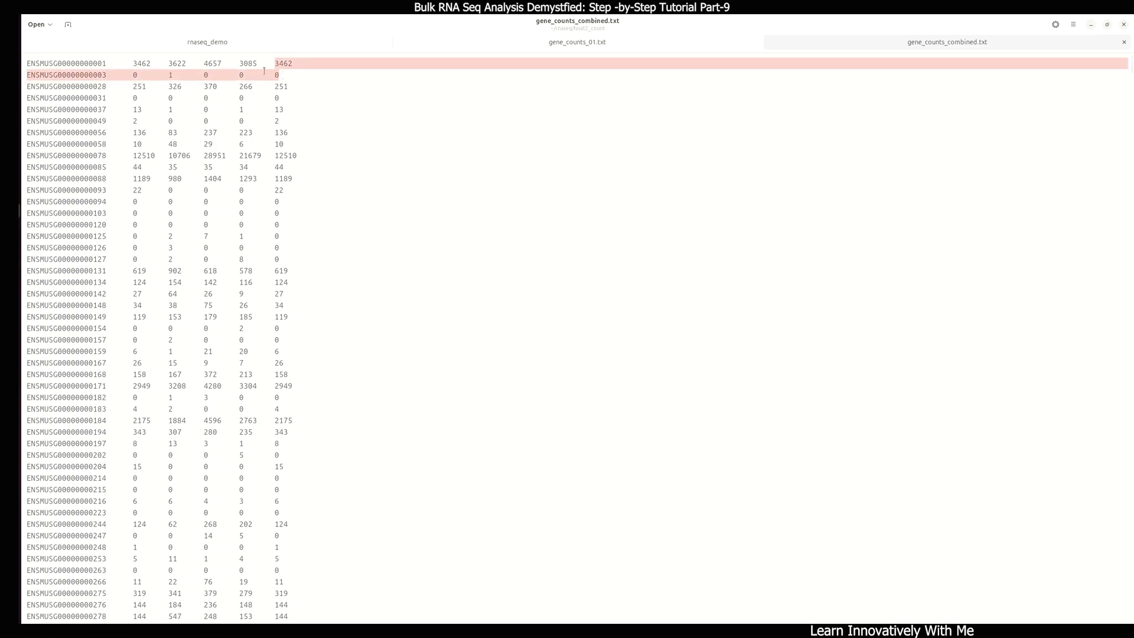
left_click(289, 76)
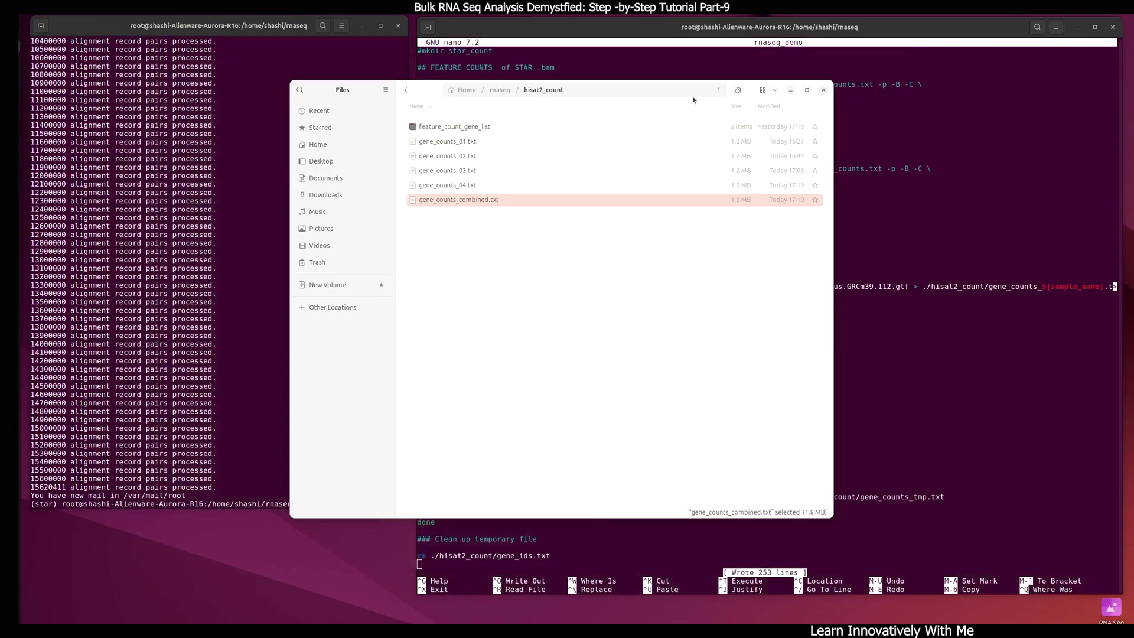
Step: Shift the hisat2_count window left and narrow it so the counting script shows beside it
left_click_drag(693, 99, 482, 102)
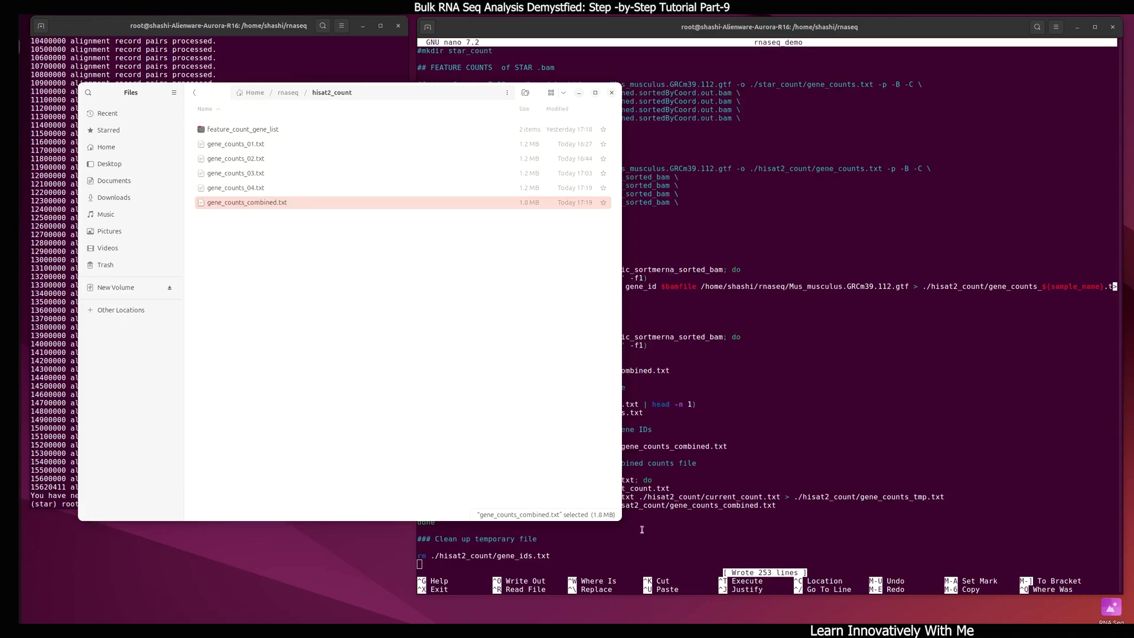
left_click_drag(622, 525, 390, 539)
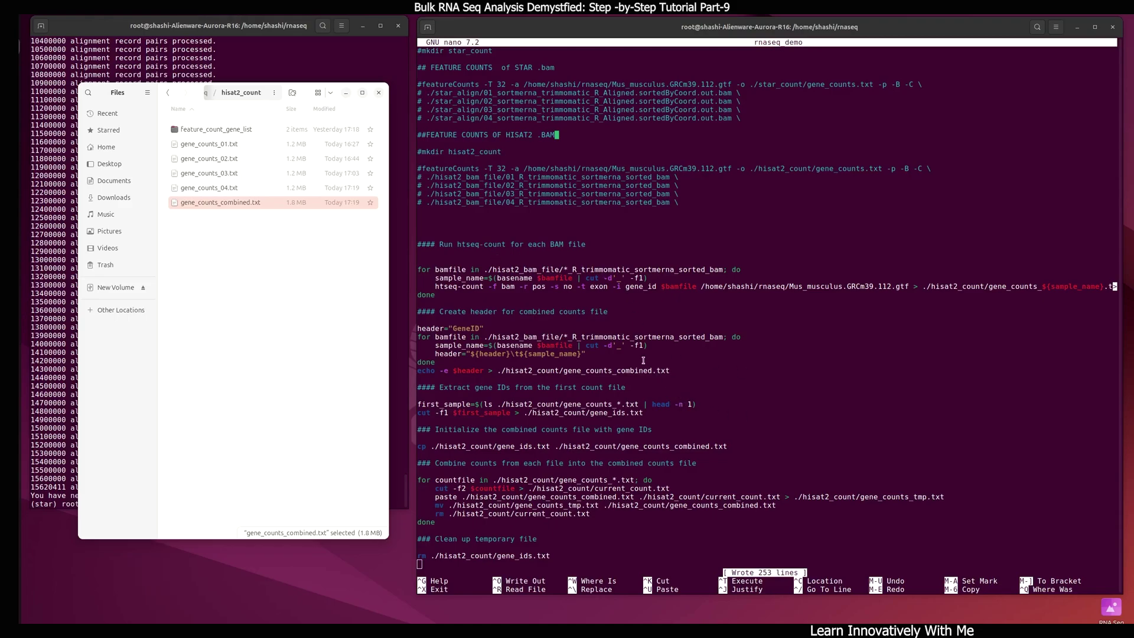
double_click(220, 203)
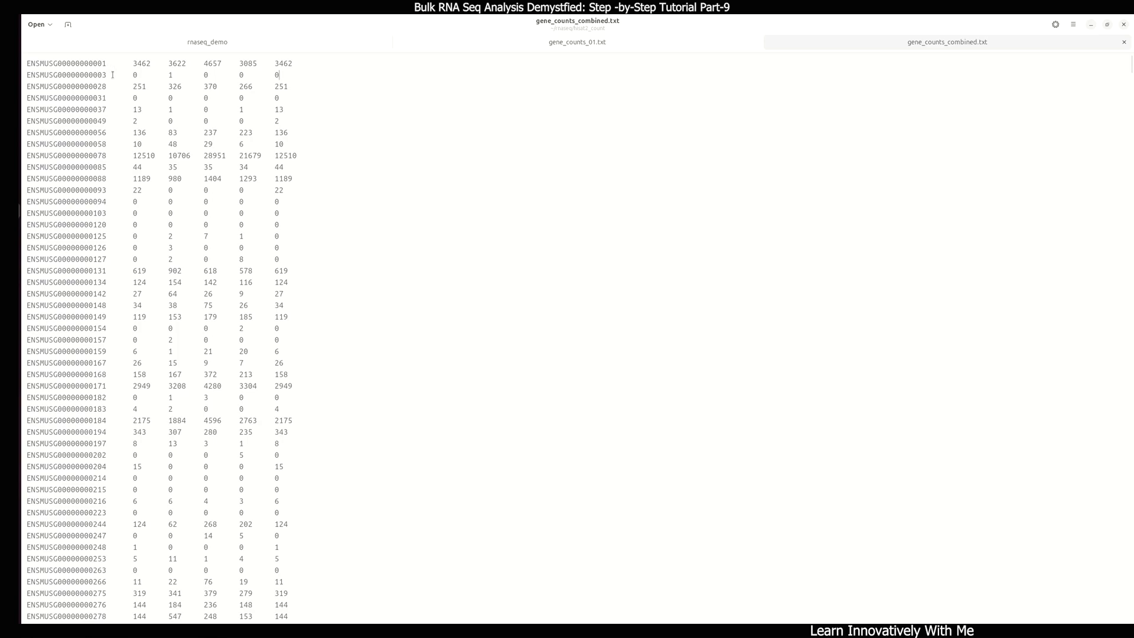